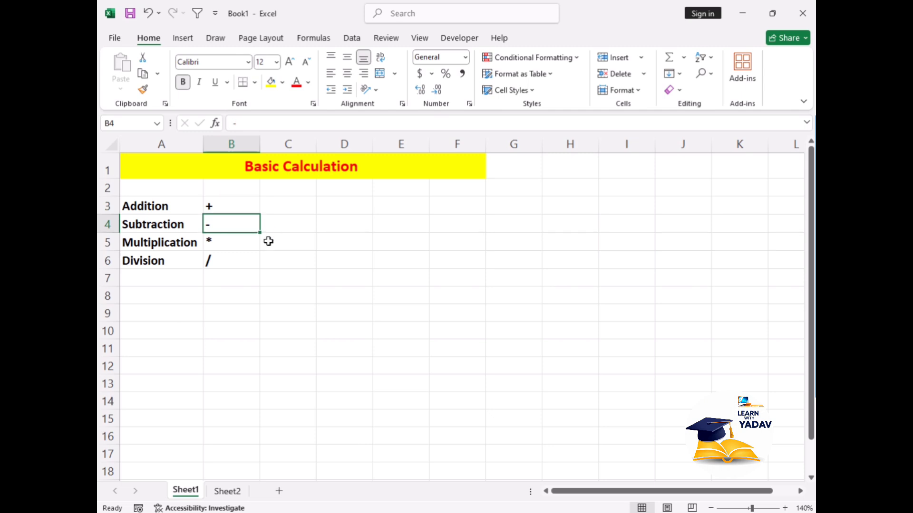
{"action": "left_click", "coordinate": [239, 241]}
{"action": "left_click", "coordinate": [241, 258]}
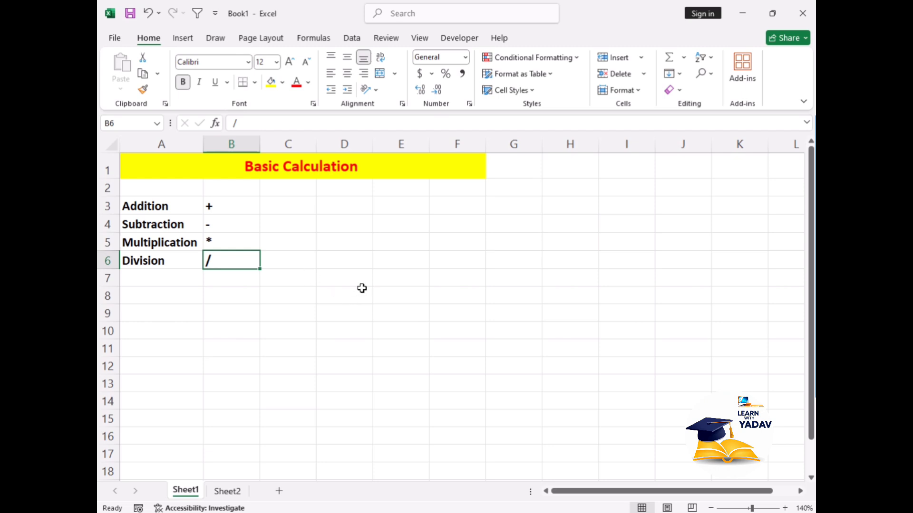
{"action": "left_click", "coordinate": [163, 202]}
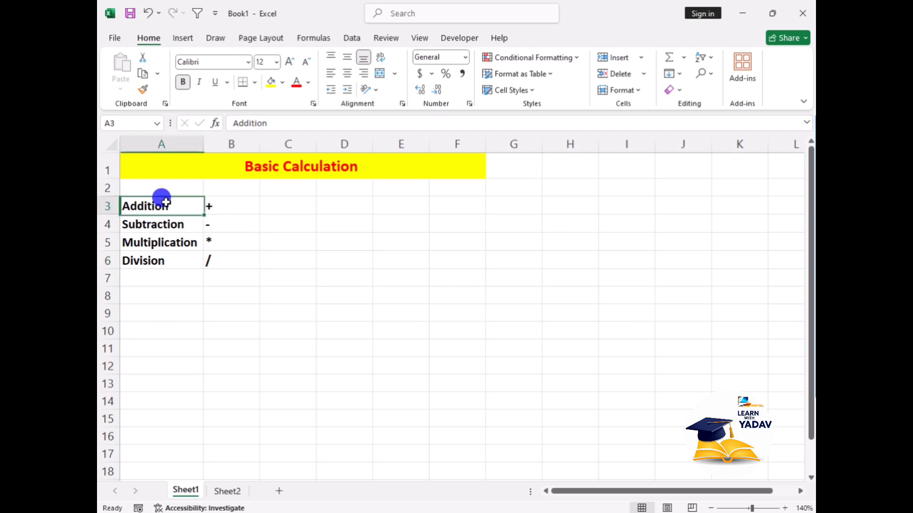
{"action": "left_click", "coordinate": [240, 205]}
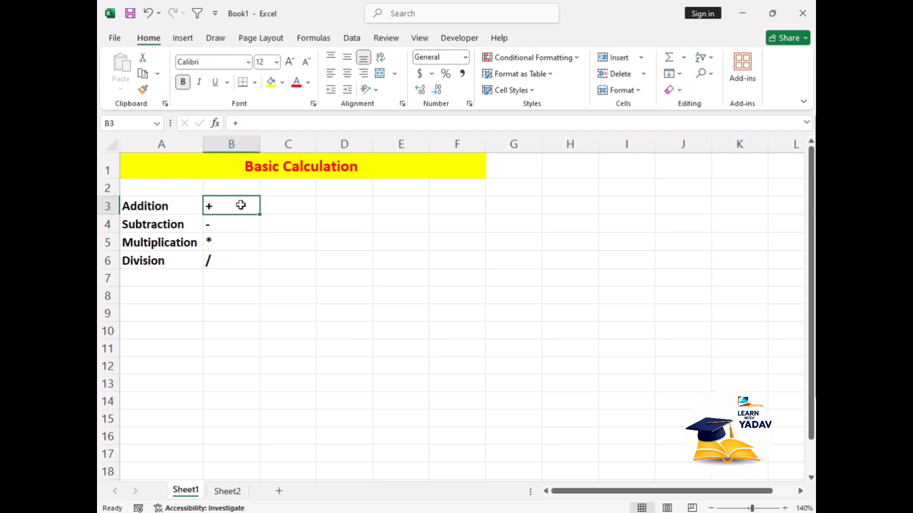
Step: Enter 40 in D3 and 50 in E3 as the numbers for the Addition row
{"action": "left_click", "coordinate": [333, 209]}
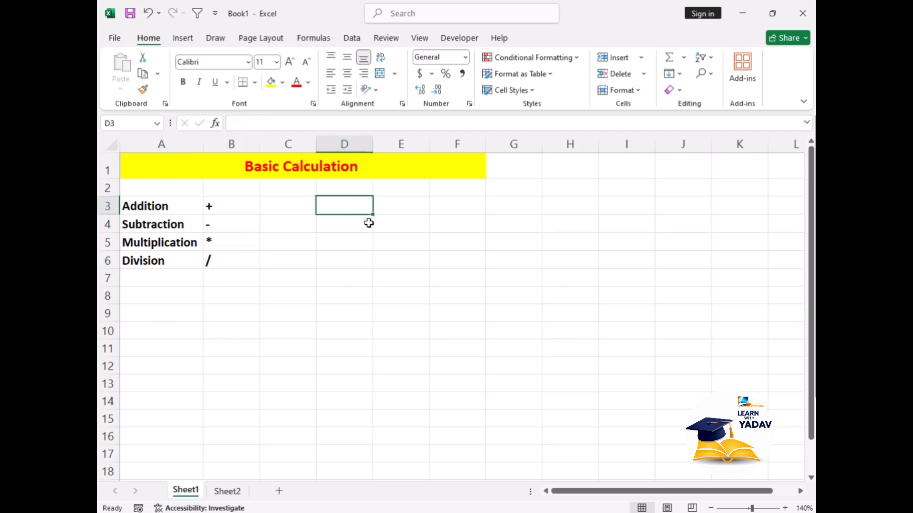
{"action": "type", "text": "40"}
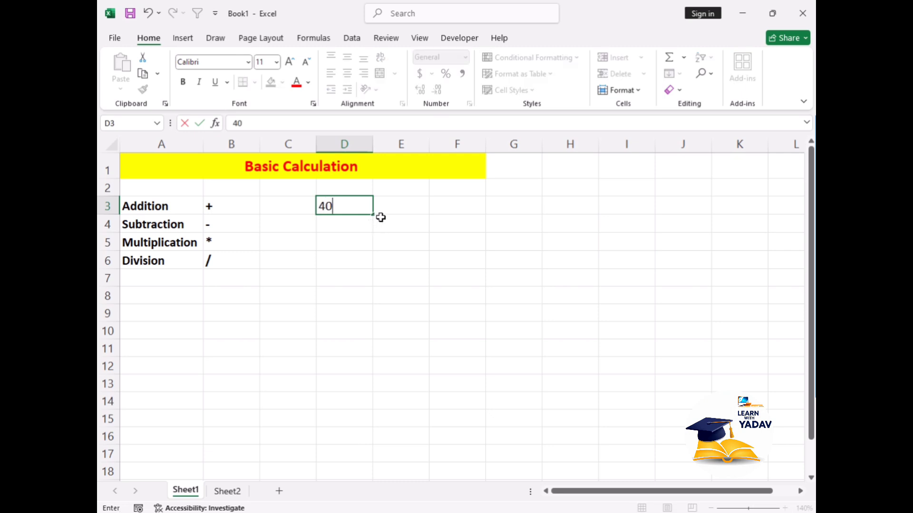
{"action": "left_click", "coordinate": [379, 206]}
{"action": "type", "text": "50"}
{"action": "left_click", "coordinate": [403, 254]}
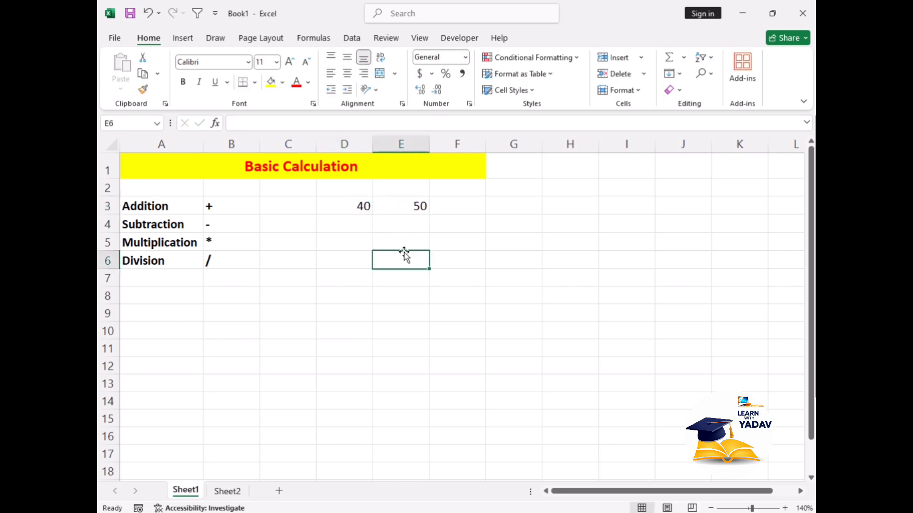
Step: Add the two Addition-row numbers in F3 with the formula =D3+E3
{"action": "left_click", "coordinate": [451, 208]}
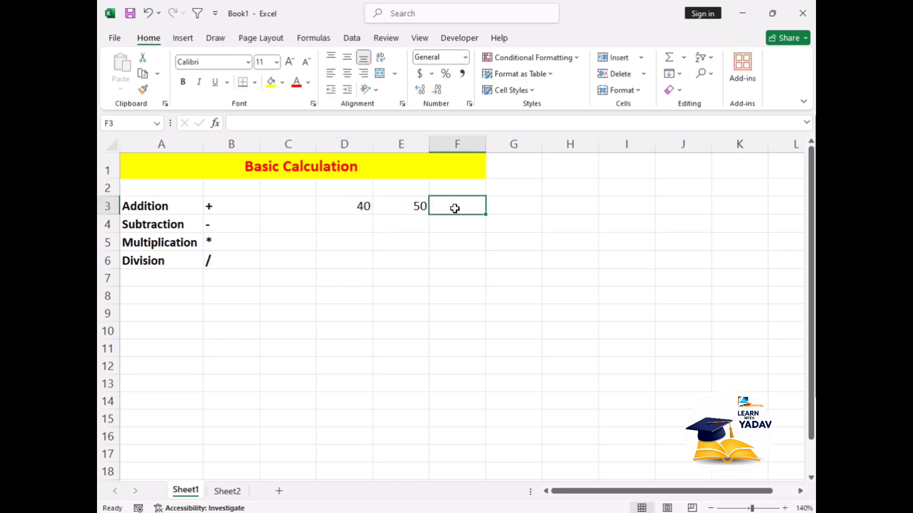
{"action": "type", "text": "="}
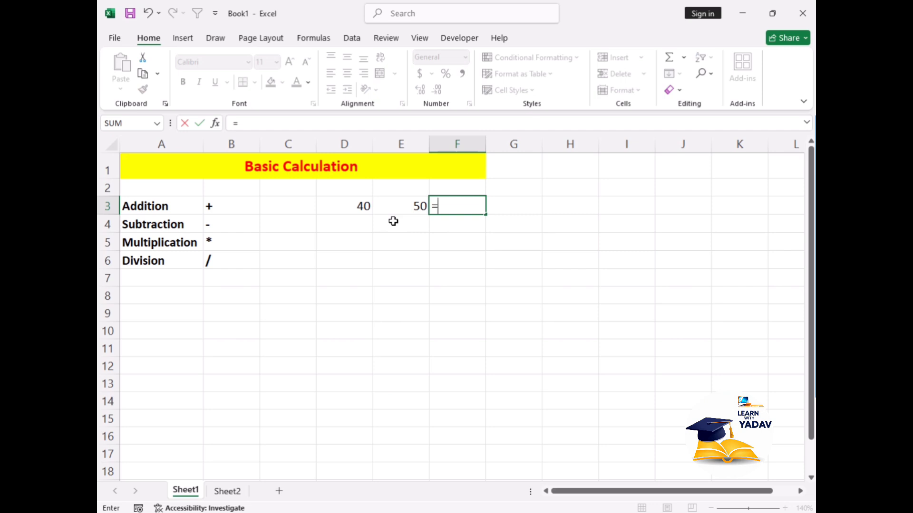
{"action": "left_click", "coordinate": [351, 208]}
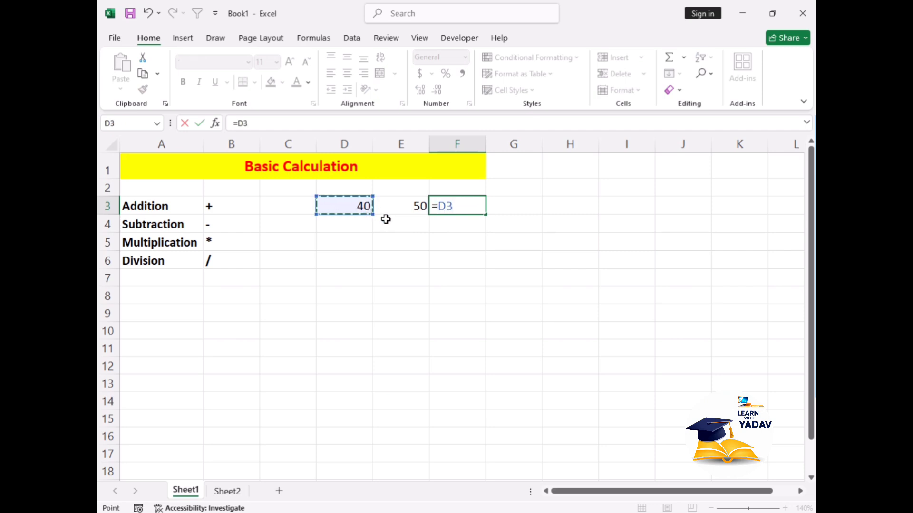
{"action": "type", "text": "+"}
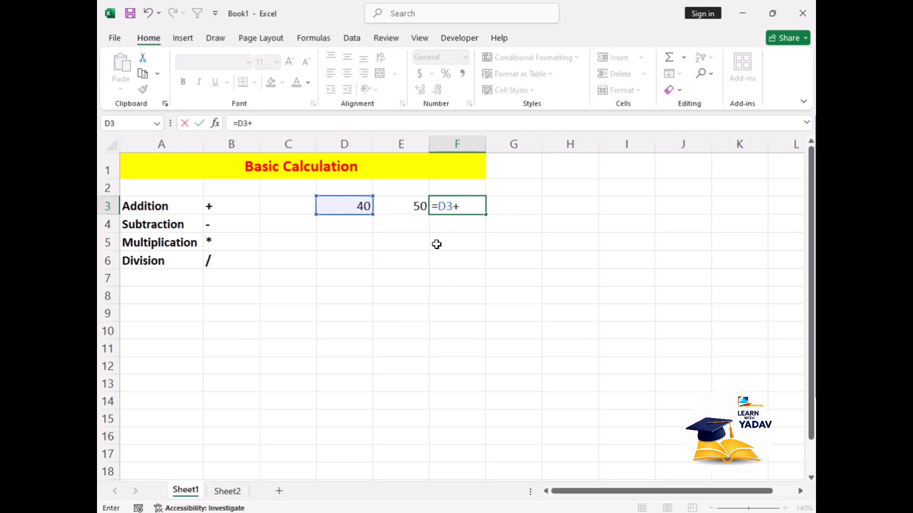
{"action": "left_click", "coordinate": [414, 207]}
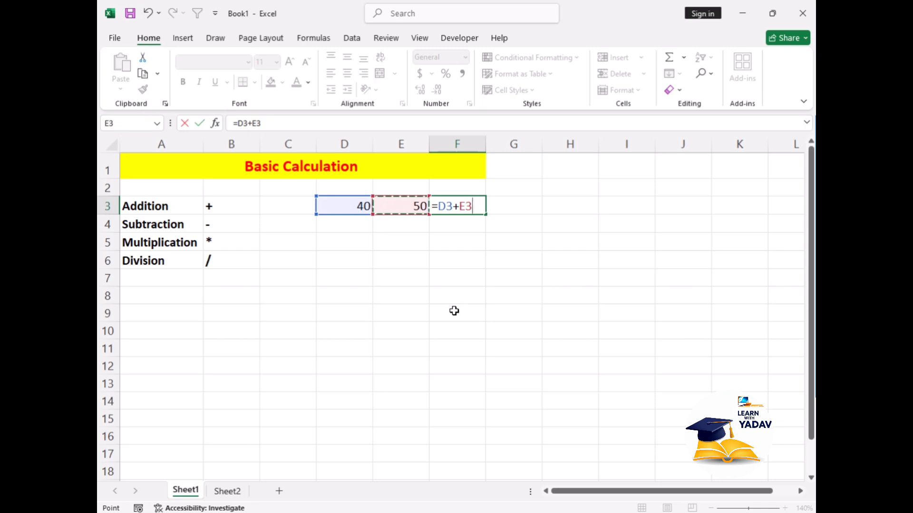
{"action": "key", "text": "Return"}
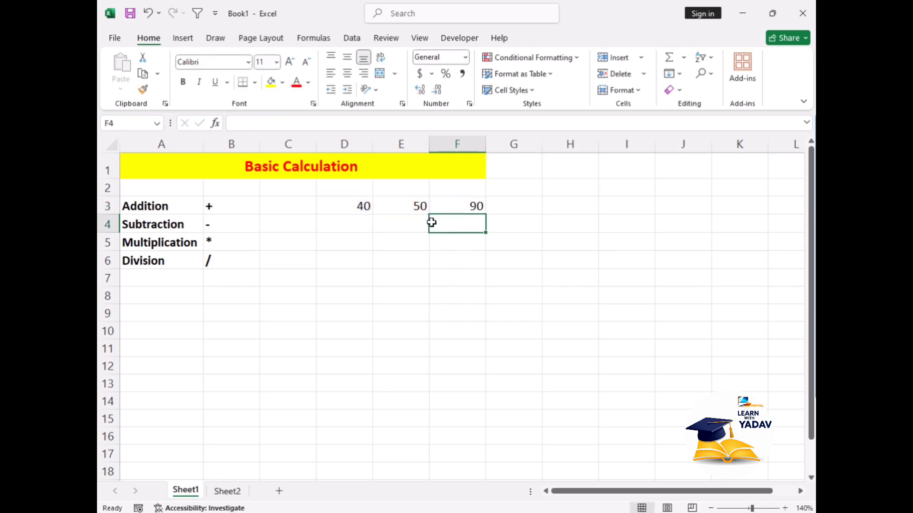
Step: Enter 60 in D4 and 70 in E4 on the Subtraction row
{"action": "left_click", "coordinate": [354, 224]}
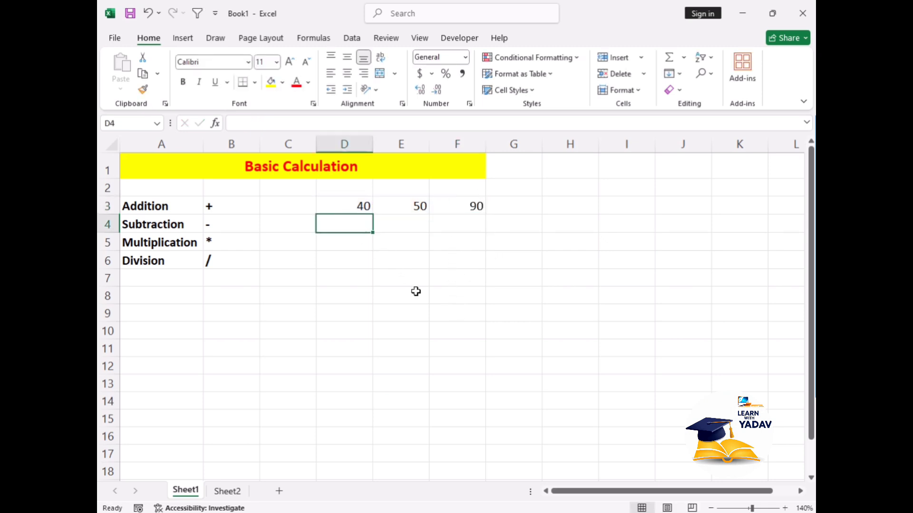
{"action": "type", "text": "60"}
{"action": "double_click", "coordinate": [406, 220]}
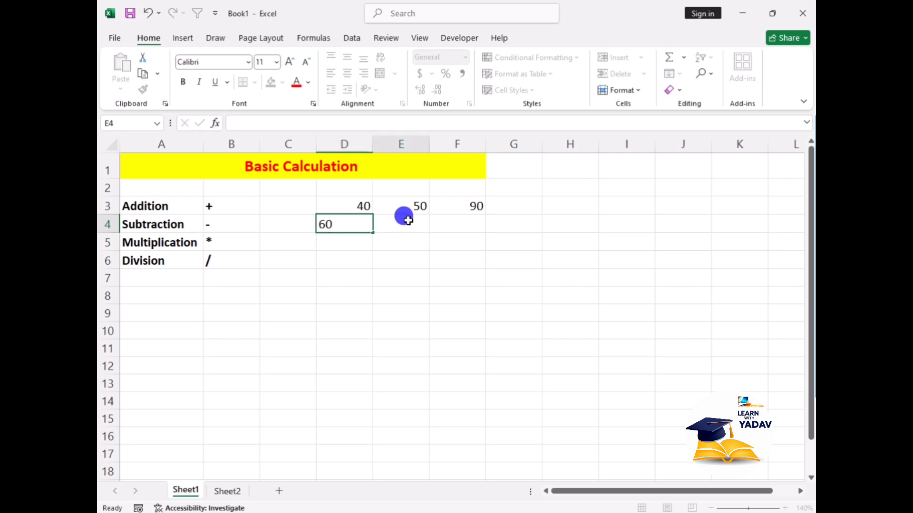
{"action": "type", "text": "70"}
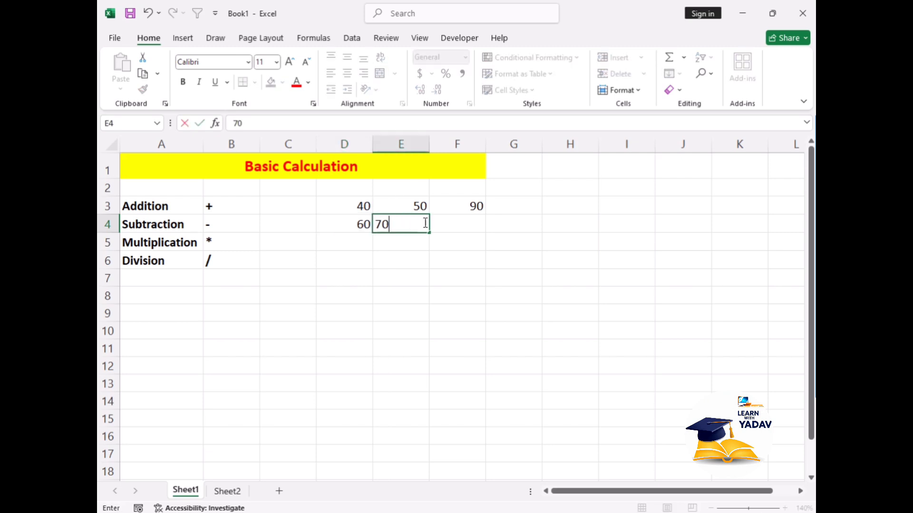
Step: Add the two numbers of row 4 in F4 with the formula =D4+E4
{"action": "left_click", "coordinate": [435, 222]}
{"action": "type", "text": "="}
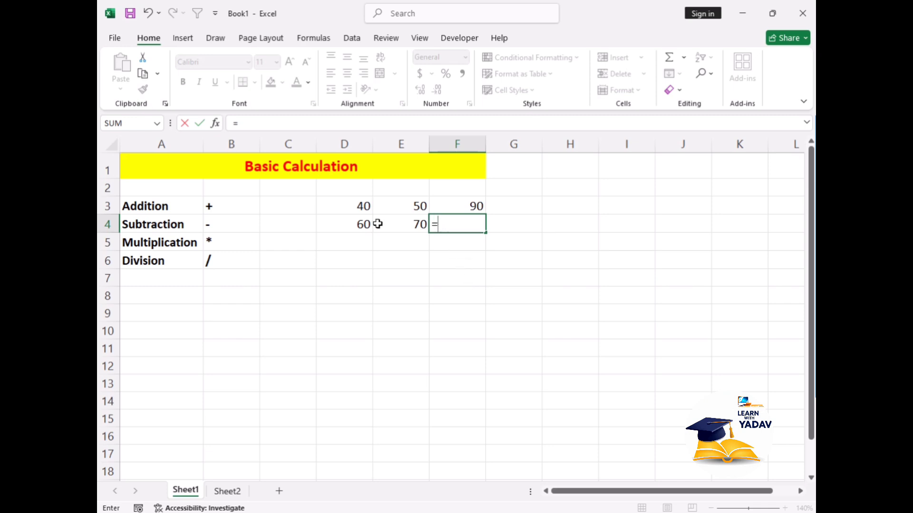
{"action": "left_click", "coordinate": [345, 222]}
{"action": "type", "text": "+"}
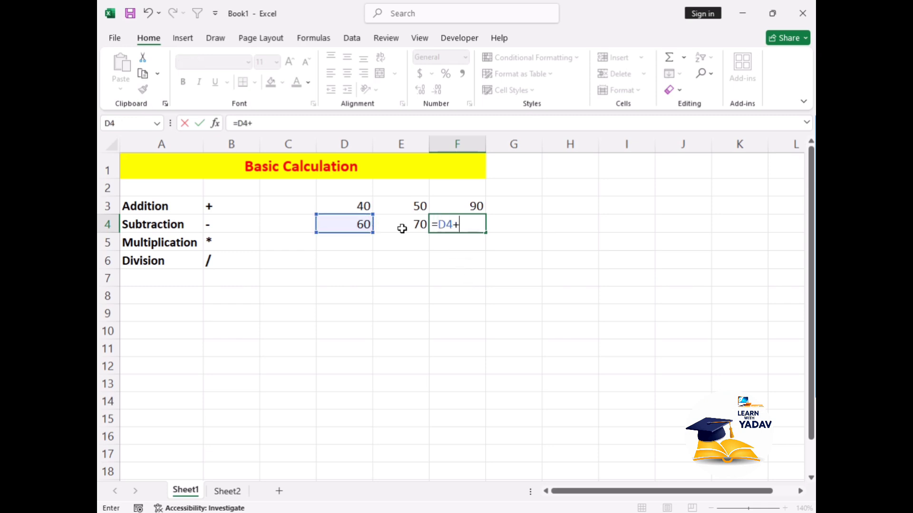
{"action": "left_click", "coordinate": [401, 226]}
{"action": "key", "text": "Return"}
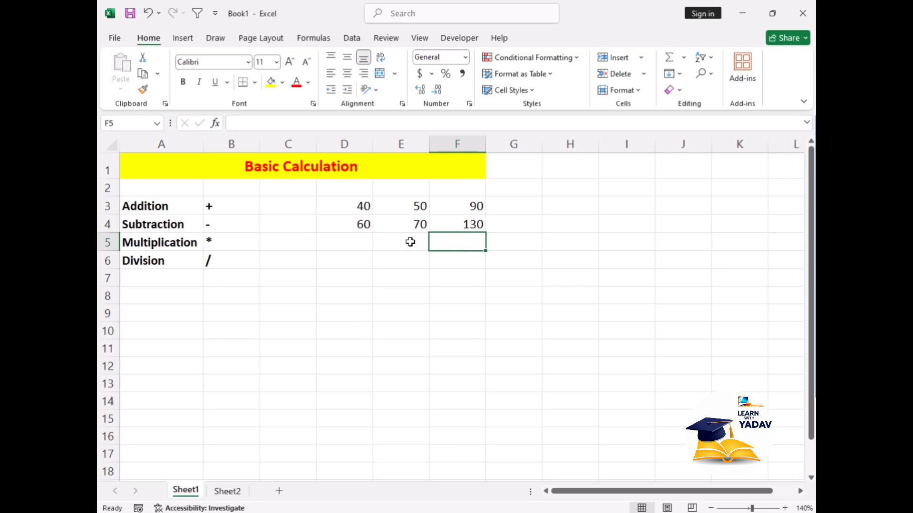
Step: Enter 70, 80 and 90 in cells D5, E5 and F5 on the Multiplication row
{"action": "left_click", "coordinate": [361, 240]}
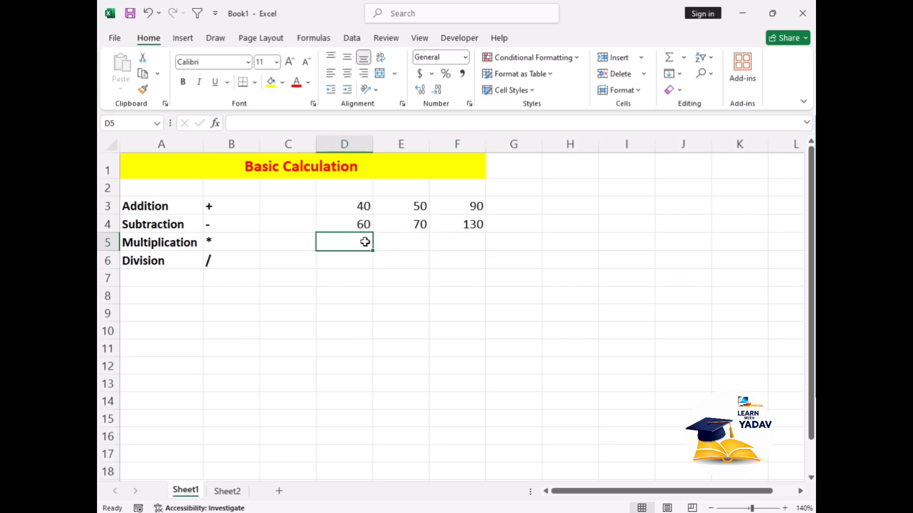
{"action": "type", "text": "70"}
{"action": "double_click", "coordinate": [407, 241]}
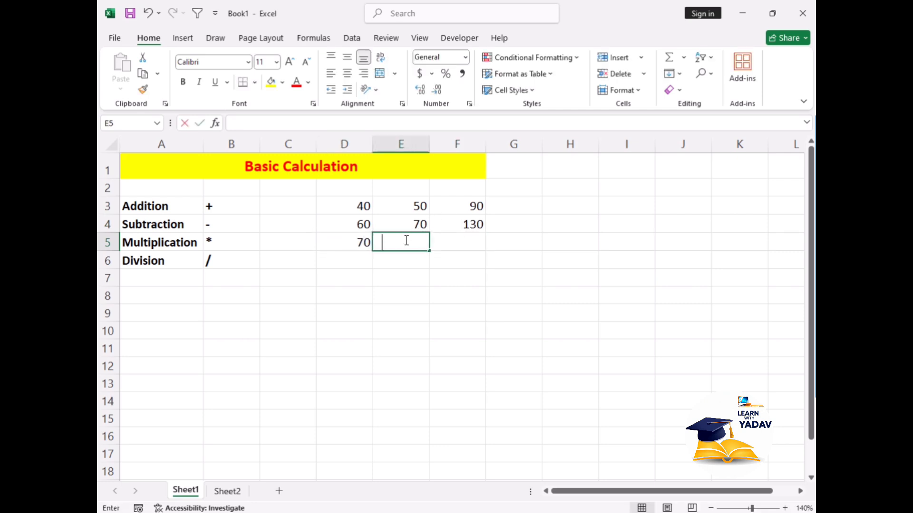
{"action": "type", "text": "80"}
{"action": "left_click", "coordinate": [470, 239]}
{"action": "type", "text": "90"}
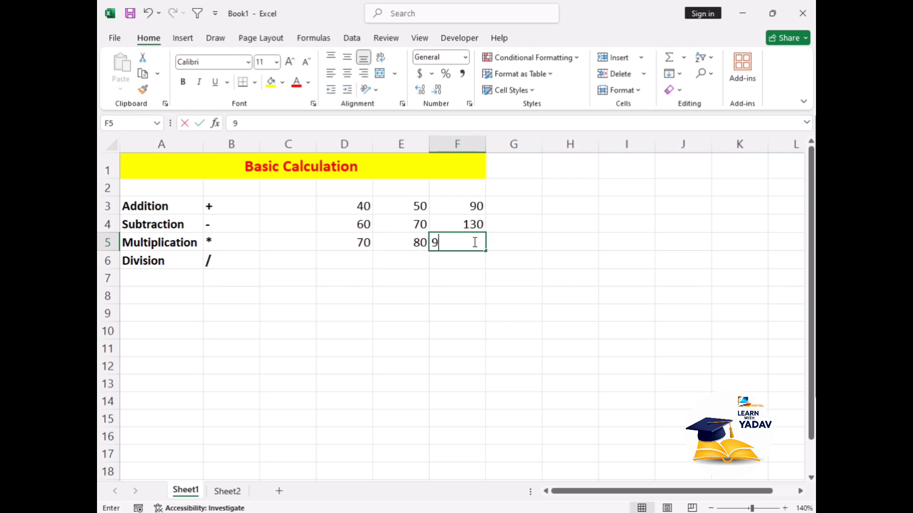
Step: Add the three numbers of row 5 in G5 with the formula =D5+E5+F5
{"action": "left_click", "coordinate": [499, 243]}
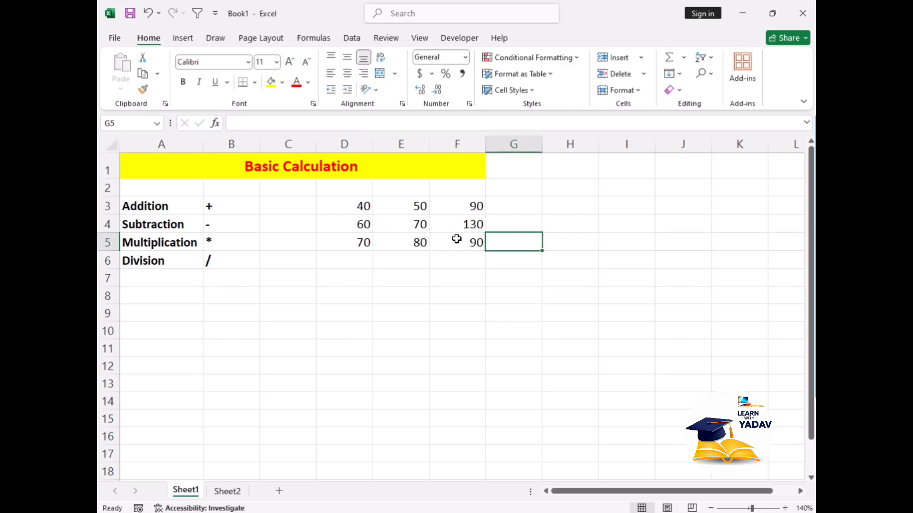
{"action": "type", "text": "="}
{"action": "left_click", "coordinate": [368, 242]}
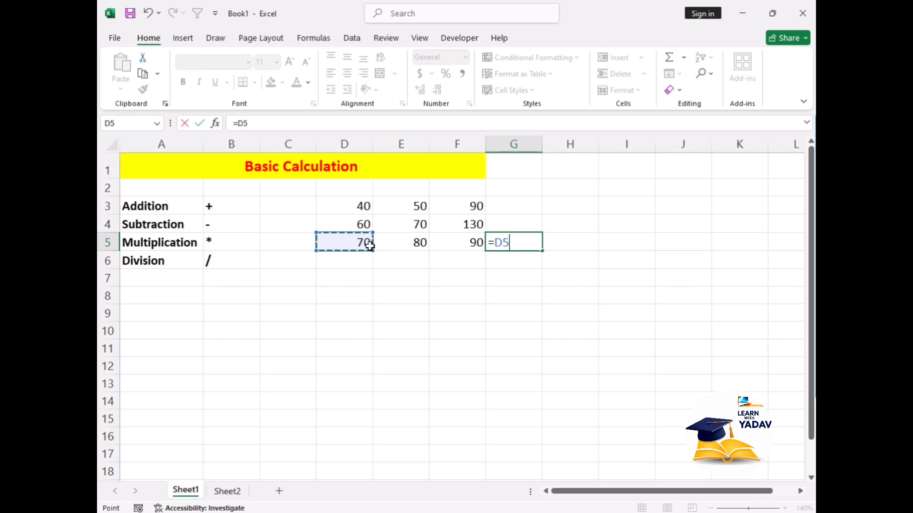
{"action": "type", "text": "+"}
{"action": "left_click", "coordinate": [397, 237]}
{"action": "type", "text": "+"}
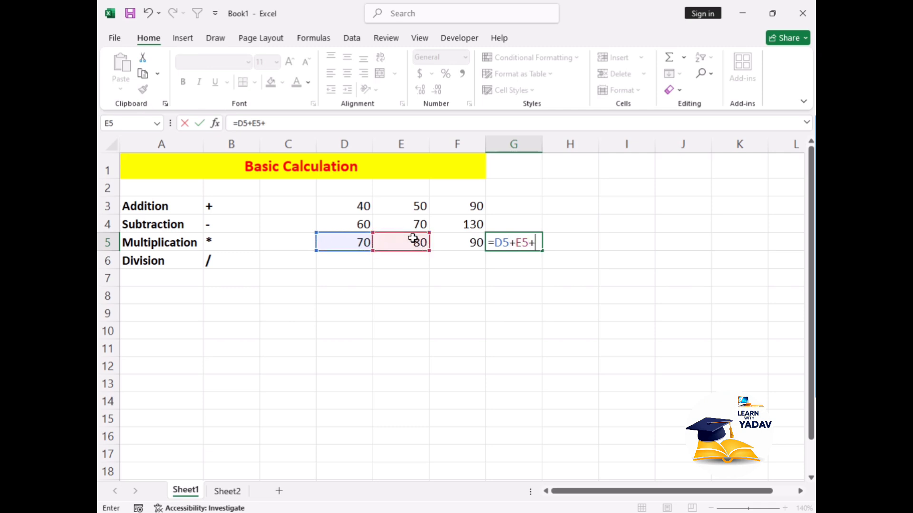
{"action": "left_click", "coordinate": [450, 240]}
{"action": "key", "text": "Return"}
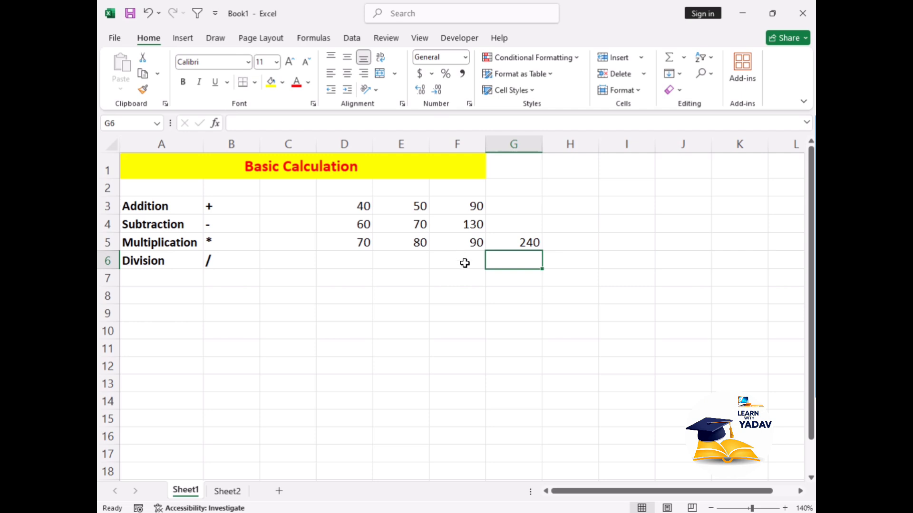
Step: Enter the numbers 50, 70, 85, 20 and 25 down column I in cells I3 to I7
{"action": "left_click", "coordinate": [612, 208]}
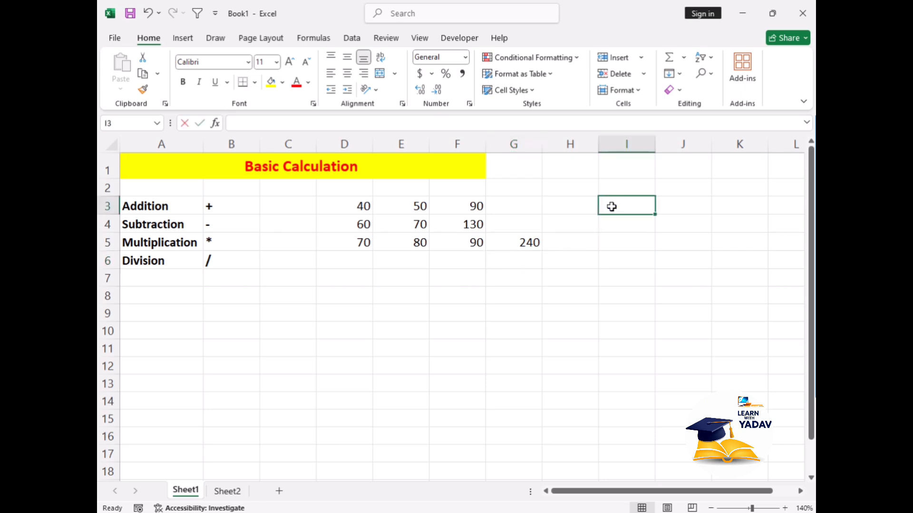
{"action": "type", "text": "50"}
{"action": "key", "text": "Return"}
{"action": "type", "text": "70"}
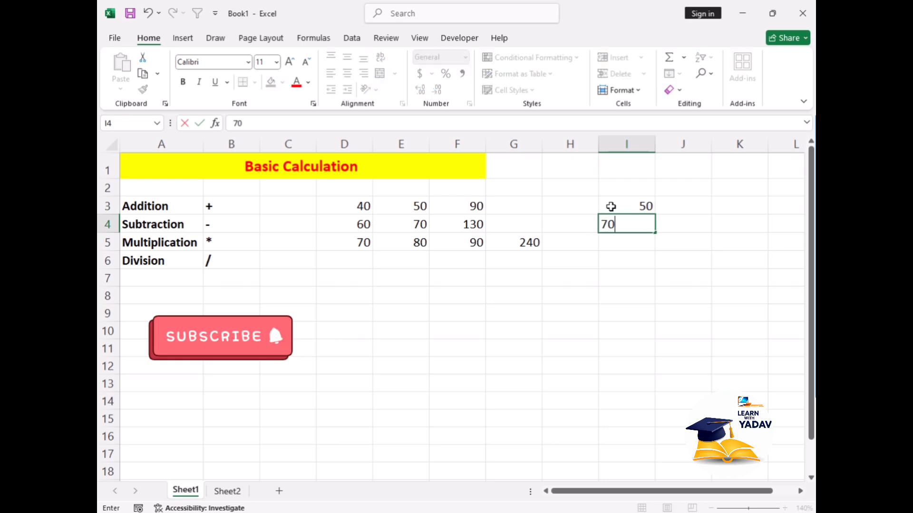
{"action": "key", "text": "Return"}
{"action": "type", "text": "85"}
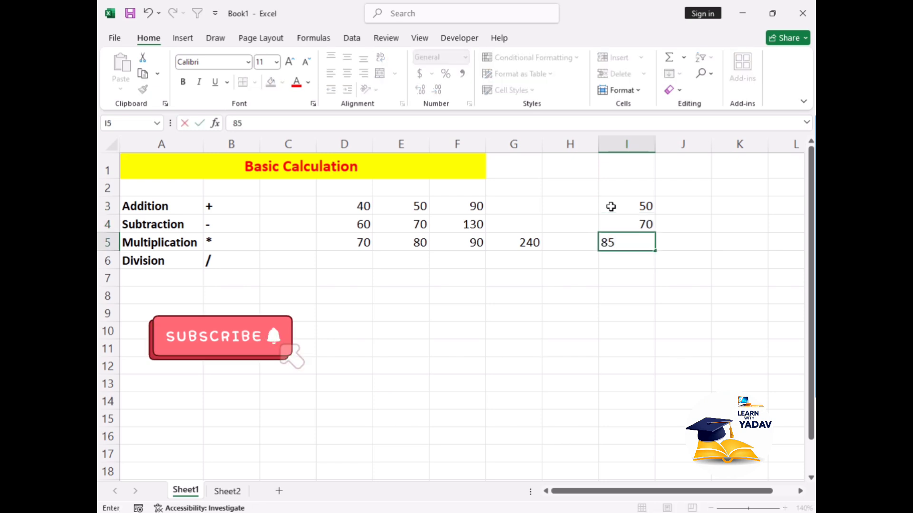
{"action": "key", "text": "Return"}
{"action": "type", "text": "20"}
{"action": "key", "text": "Return"}
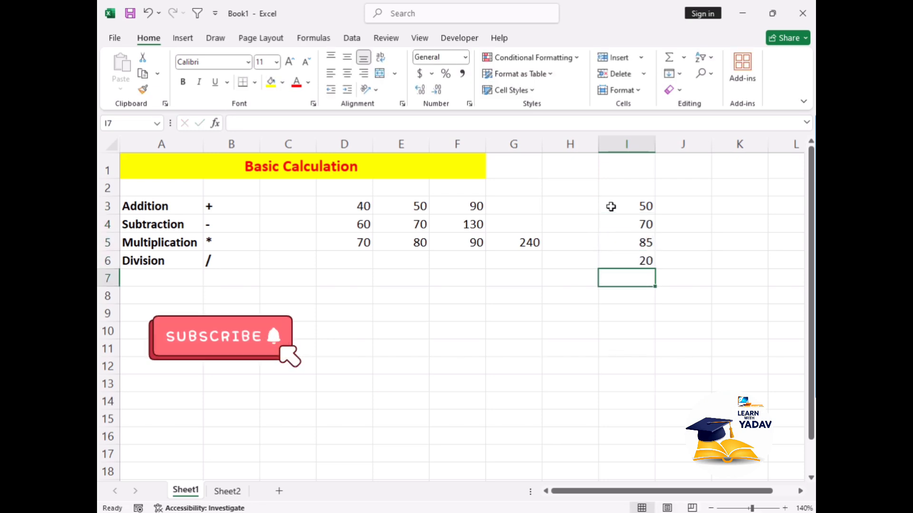
{"action": "type", "text": "25"}
{"action": "key", "text": "Return"}
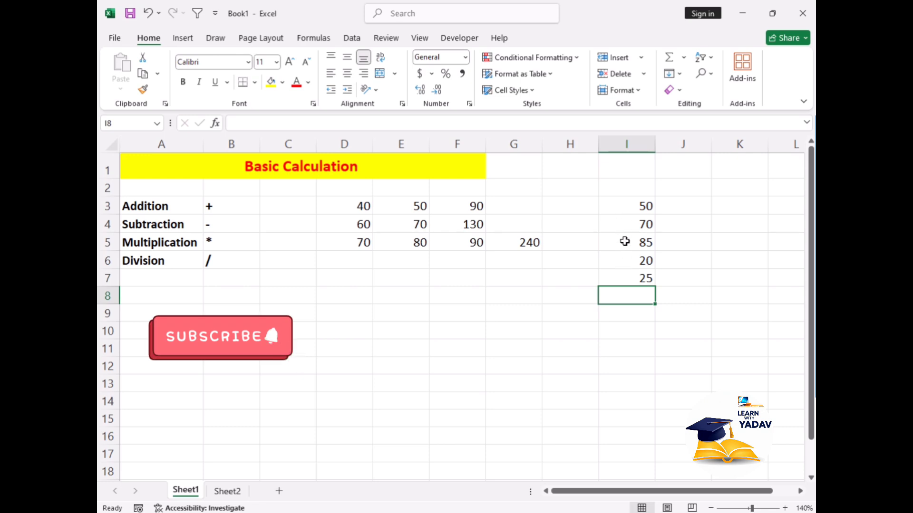
Step: Total the column of numbers in I8 with the formula =SUM(I3:I7)
{"action": "type", "text": "=sum"}
{"action": "key", "text": "Tab"}
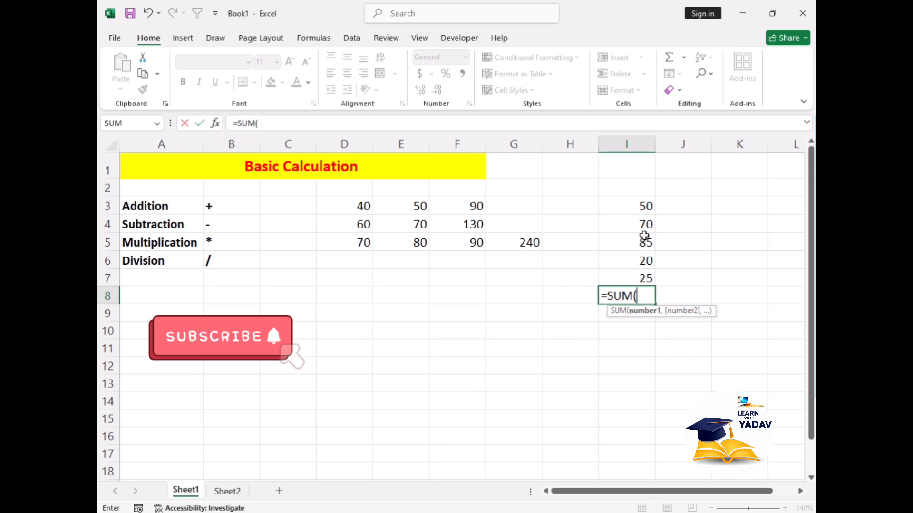
{"action": "left_click_drag", "start_coordinate": [644, 204], "coordinate": [643, 261]}
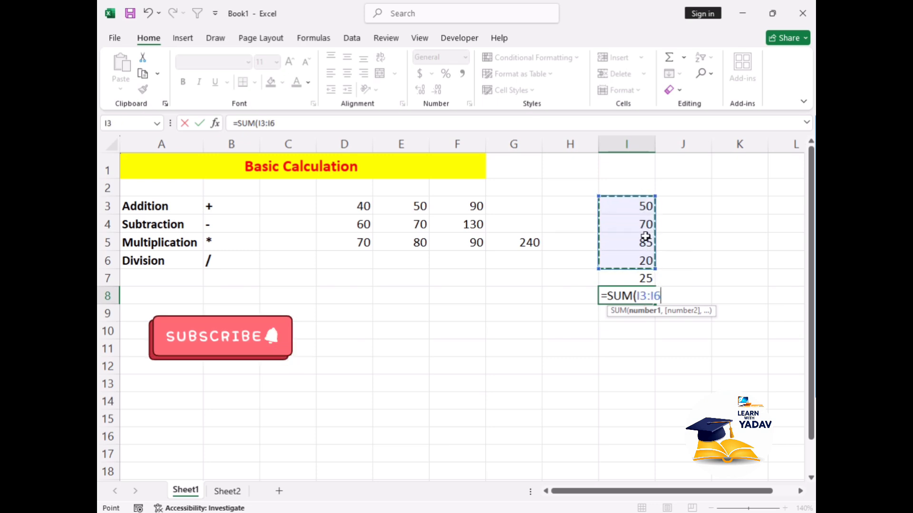
{"action": "key", "text": "shift+Down"}
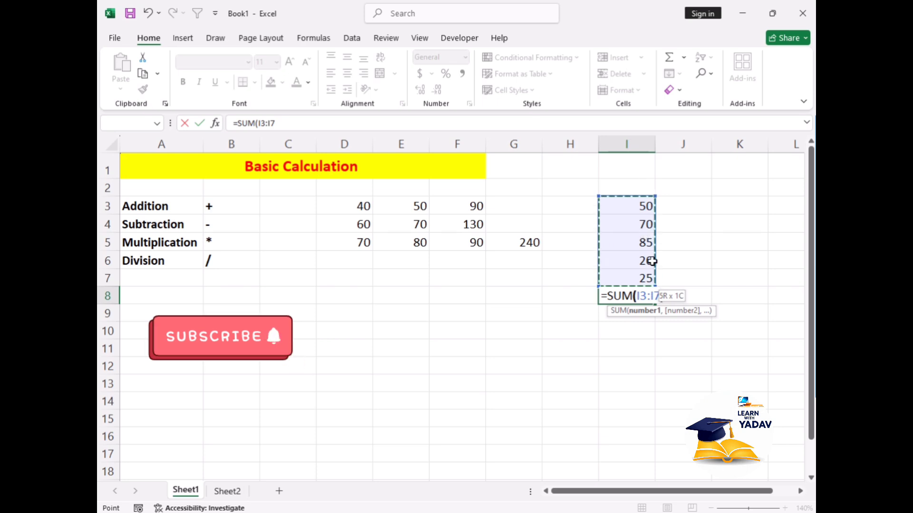
{"action": "type", "text": ")"}
{"action": "key", "text": "Return"}
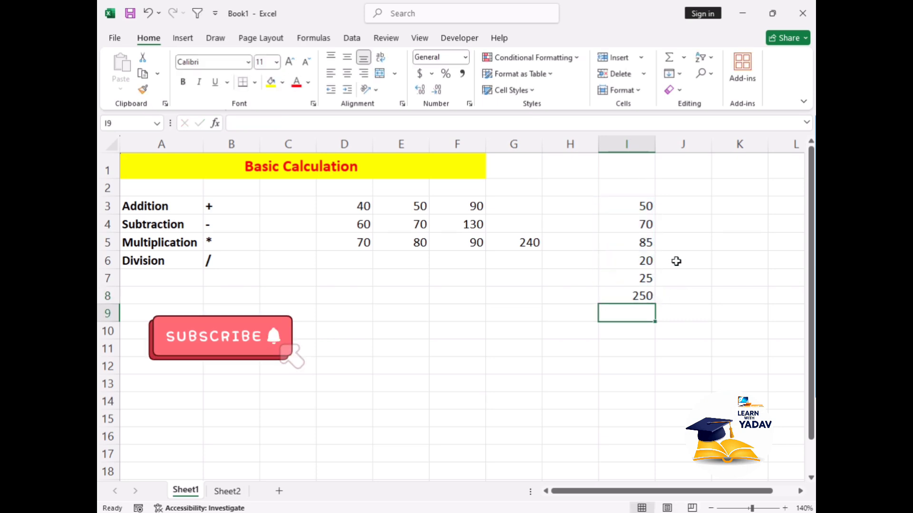
Step: Review the numbers in I3:I7 and the addition formula in G5 without changing them
{"action": "left_click_drag", "start_coordinate": [626, 205], "coordinate": [641, 280]}
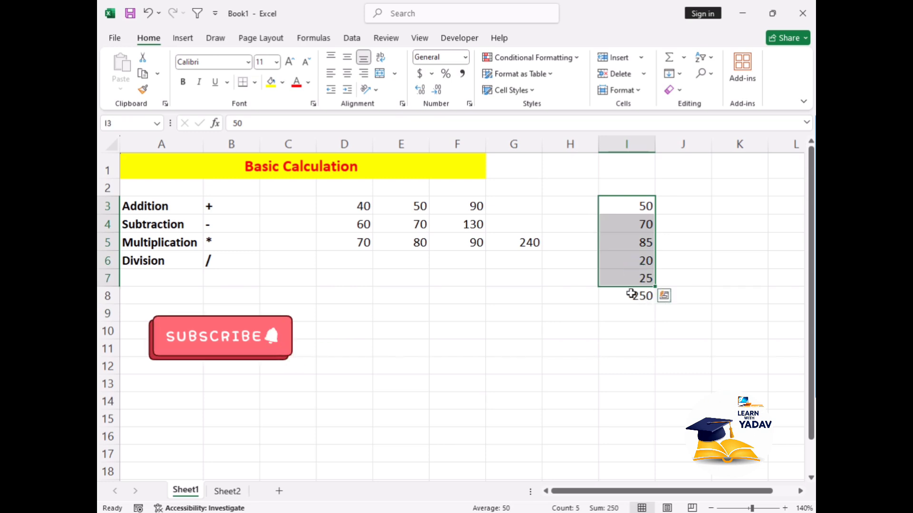
{"action": "double_click", "coordinate": [525, 242]}
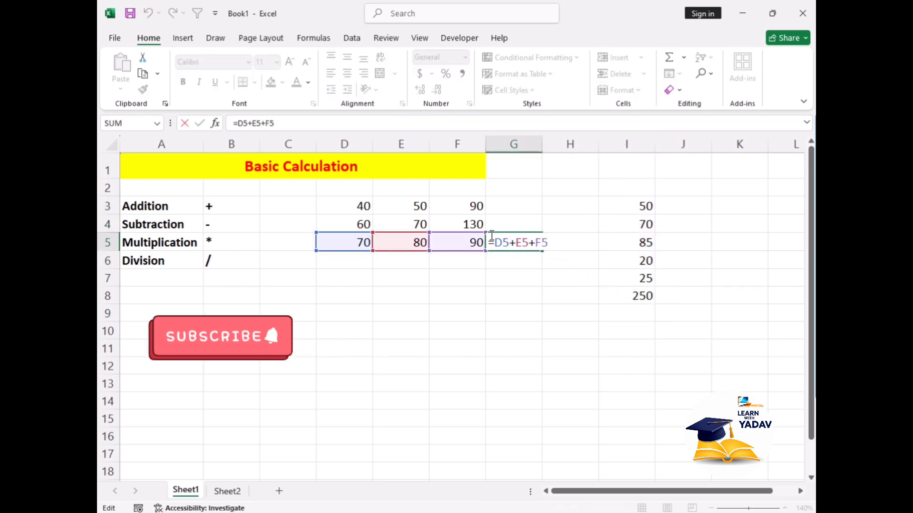
{"action": "key", "text": "Escape"}
{"action": "key", "text": "Return"}
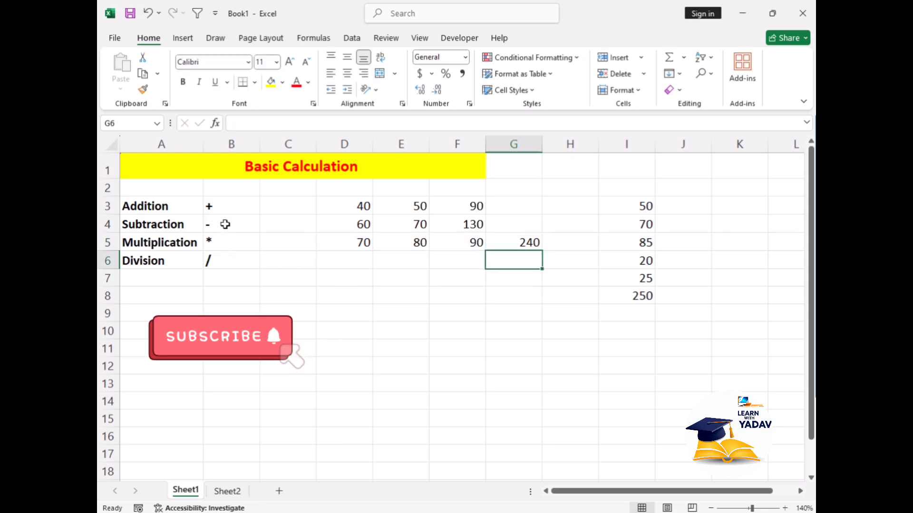
Step: Enter 40 in cell D8 and 30 in cell E8
{"action": "double_click", "coordinate": [357, 292]}
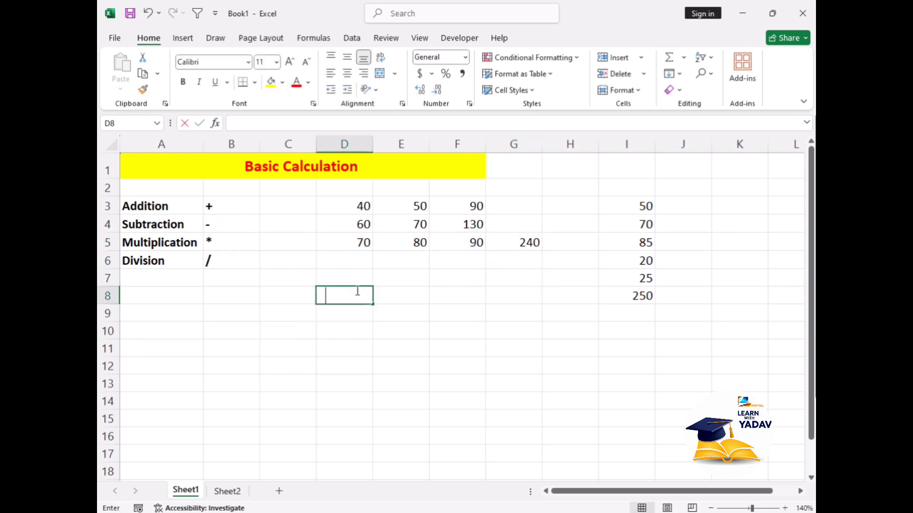
{"action": "type", "text": "40"}
{"action": "double_click", "coordinate": [395, 291]}
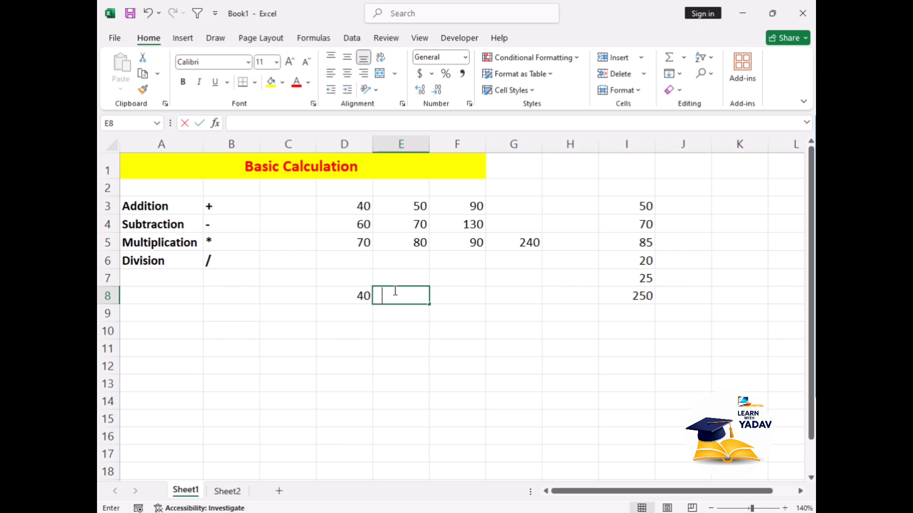
{"action": "type", "text": "50"}
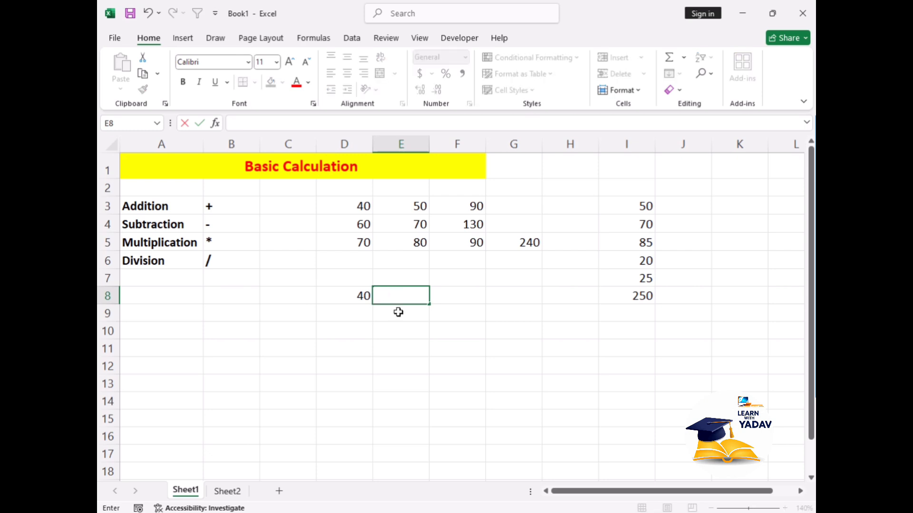
{"action": "type", "text": "30"}
{"action": "left_click", "coordinate": [435, 328]}
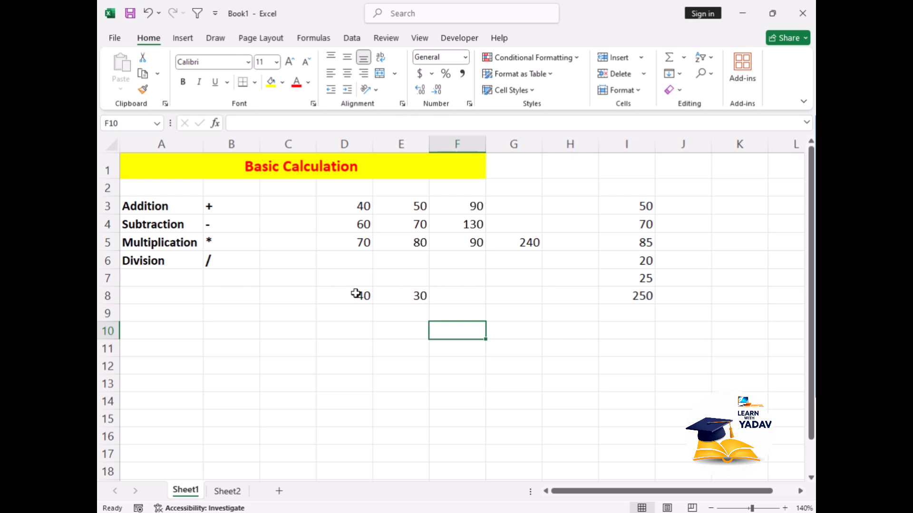
Step: Subtract E8 from D8 in cell F8 with the formula =D8-E8
{"action": "left_click", "coordinate": [460, 296]}
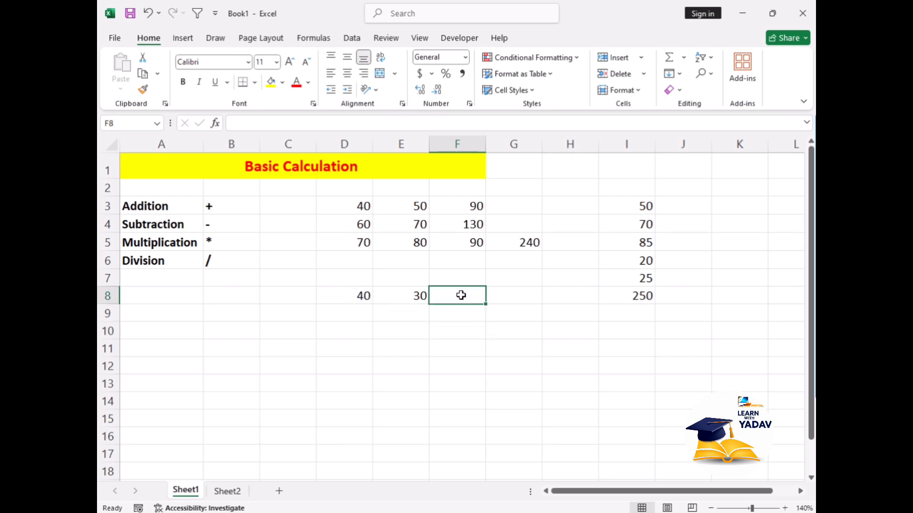
{"action": "double_click", "coordinate": [460, 295]}
{"action": "type", "text": "="}
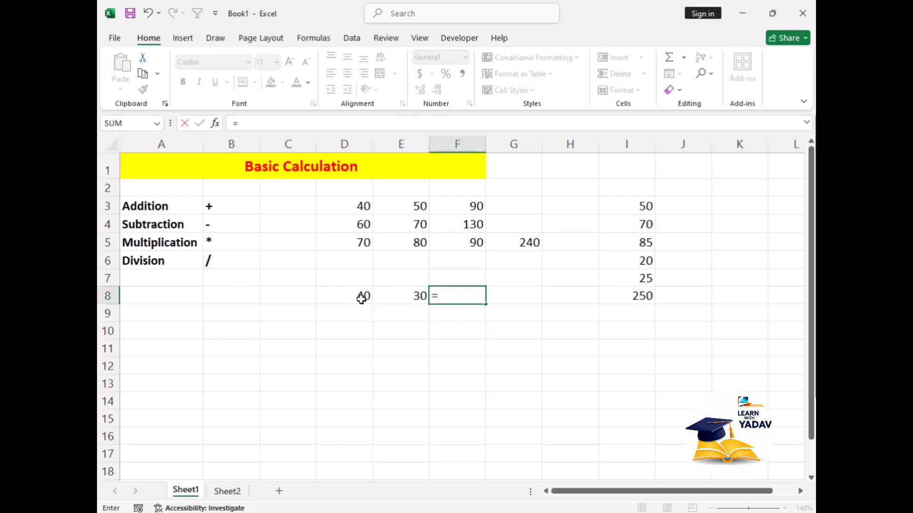
{"action": "left_click", "coordinate": [363, 297]}
{"action": "type", "text": "-"}
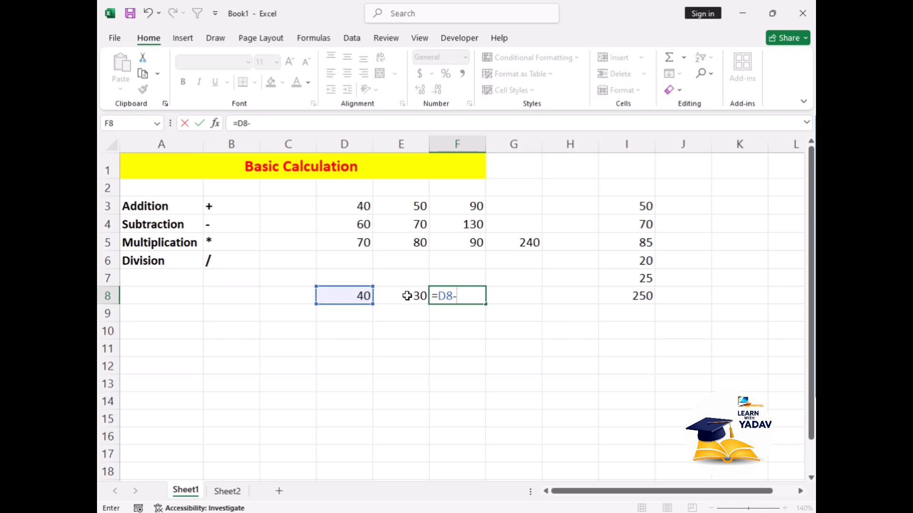
{"action": "left_click", "coordinate": [407, 296]}
{"action": "key", "text": "Return"}
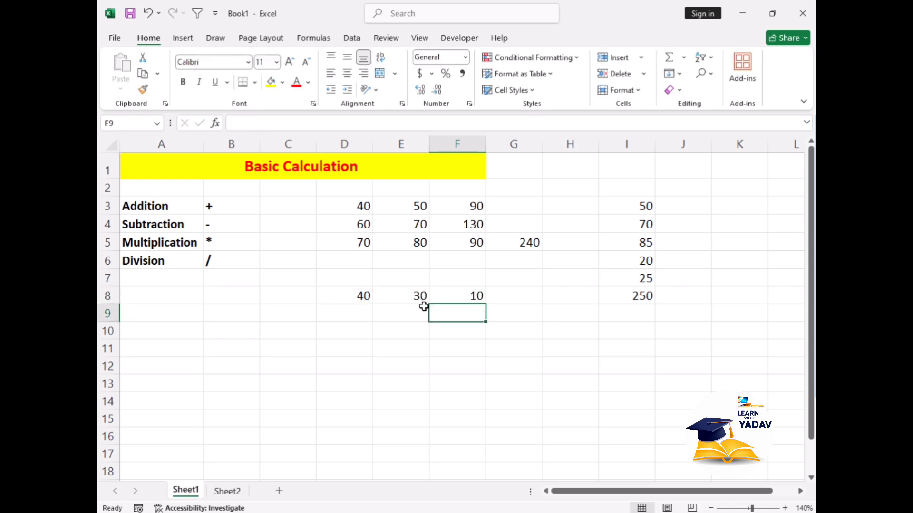
{"action": "left_click", "coordinate": [462, 298]}
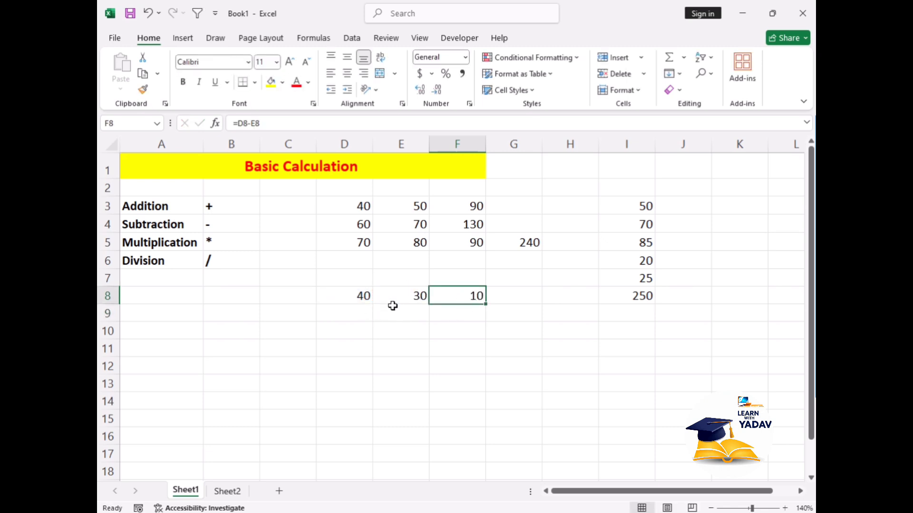
{"action": "left_click", "coordinate": [495, 344]}
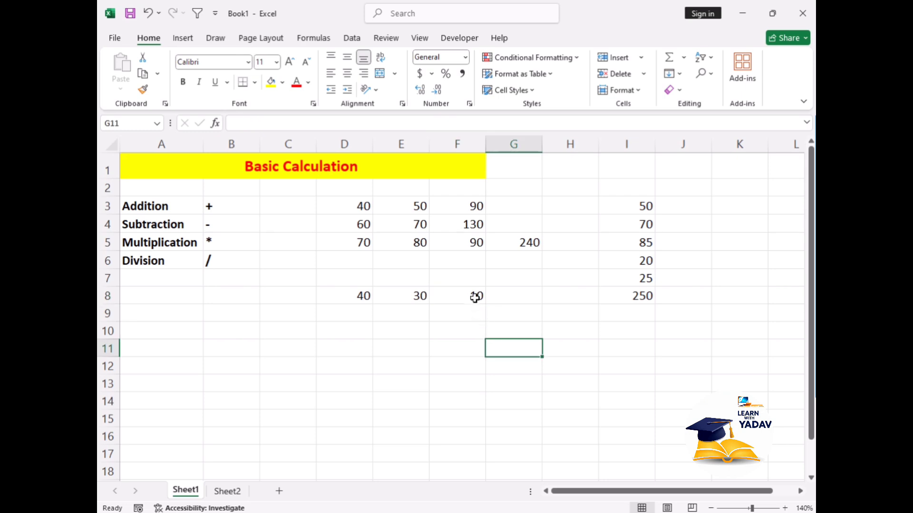
Step: Remove the equals sign from the formula in F8, leaving the entry D8-E8
{"action": "double_click", "coordinate": [473, 296]}
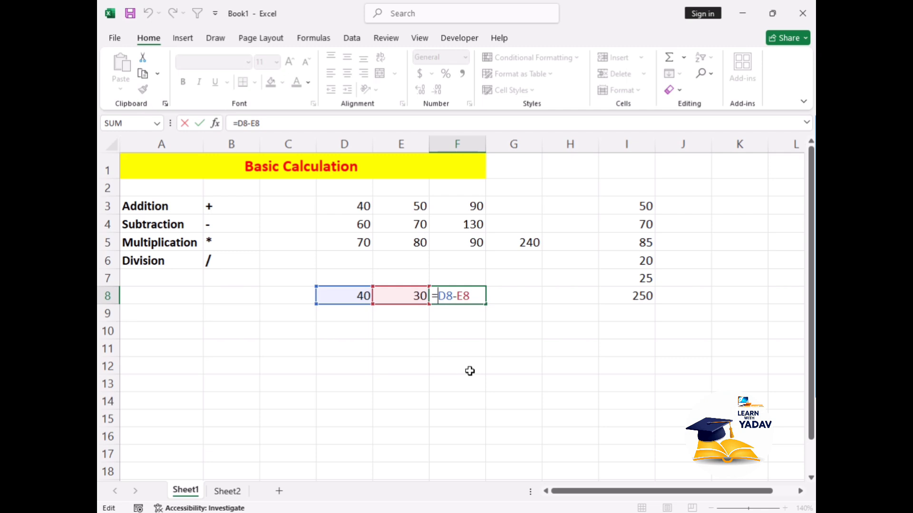
{"action": "key", "text": "BackSpace"}
{"action": "key", "text": "Return"}
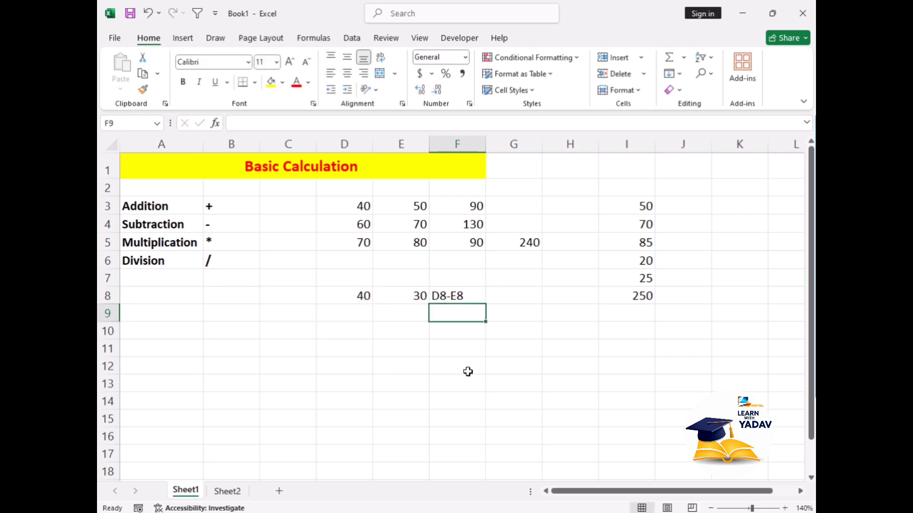
Step: Put the equals sign back in front of the entry in F8 so it reads =D8-E8
{"action": "left_click", "coordinate": [438, 295]}
{"action": "double_click", "coordinate": [437, 295]}
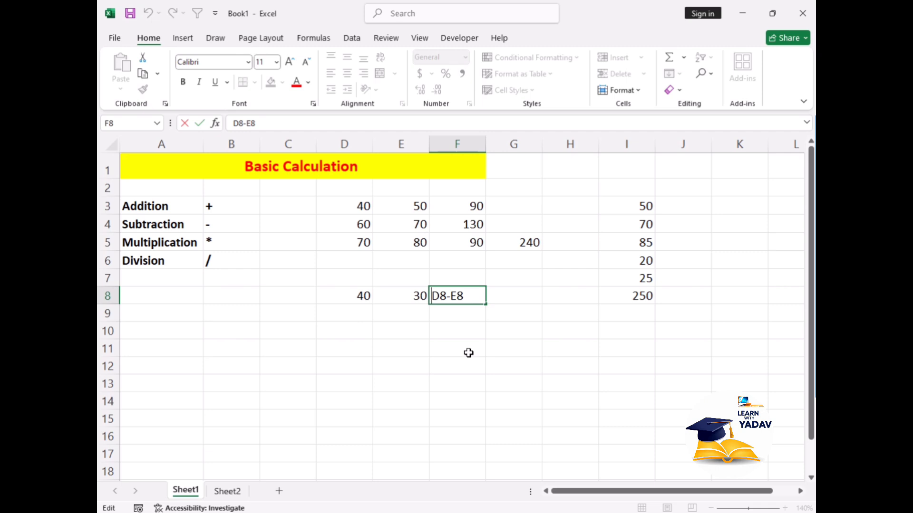
{"action": "type", "text": "="}
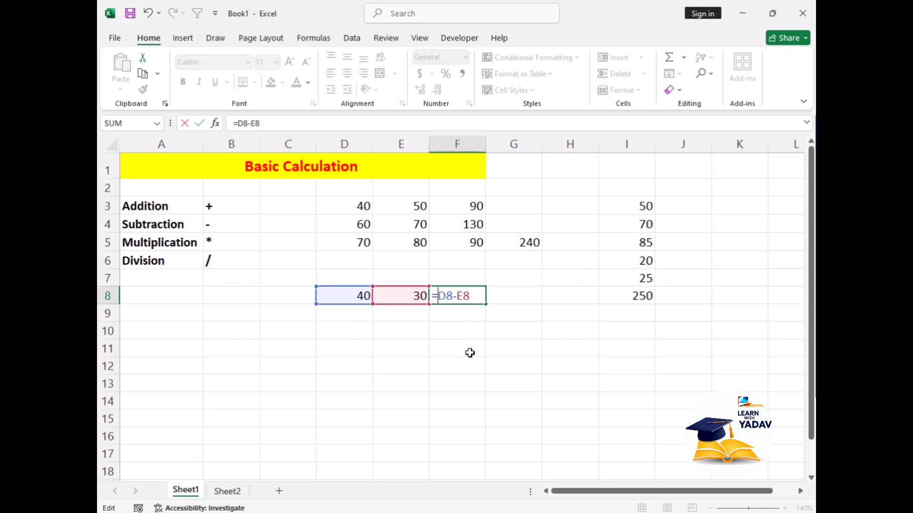
{"action": "key", "text": "Return"}
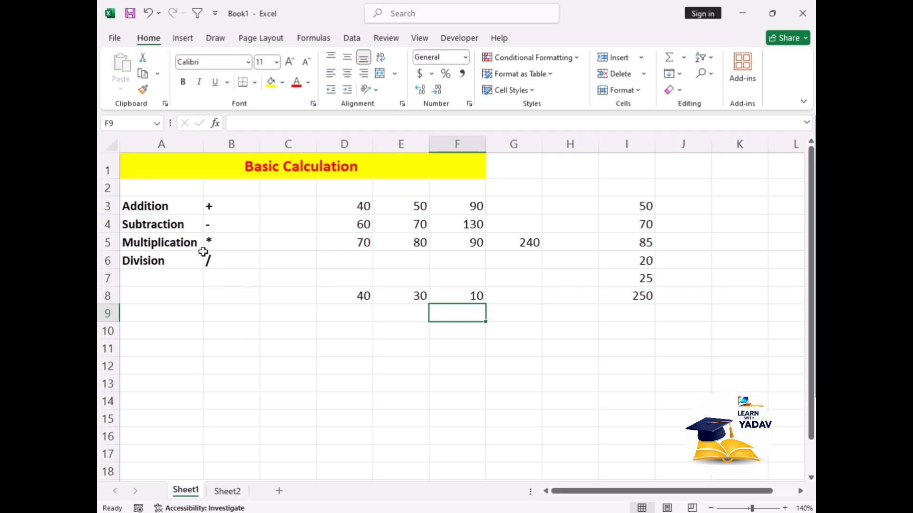
Step: Fill the values of D8:E8 down into row 9 and multiply them in F9 with the formula =D9*E9
{"action": "left_click_drag", "start_coordinate": [350, 294], "coordinate": [430, 316]}
{"action": "left_click", "coordinate": [461, 312]}
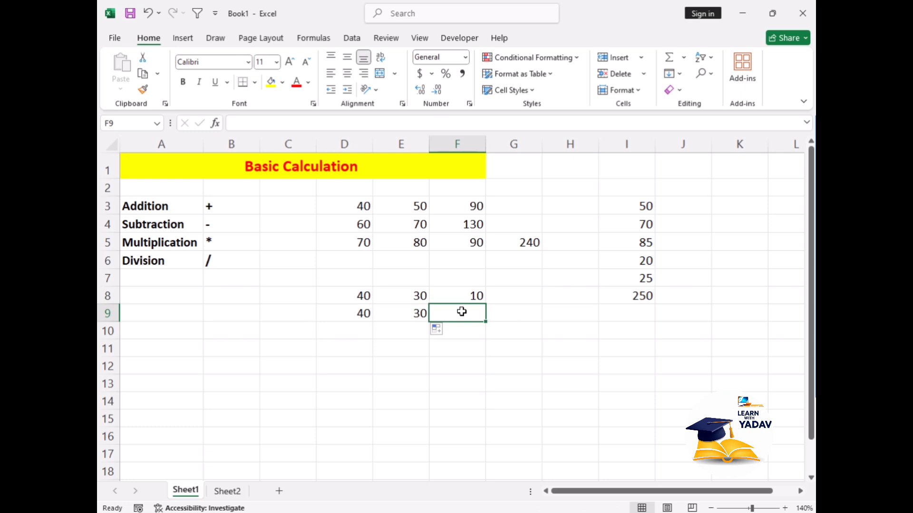
{"action": "type", "text": "="}
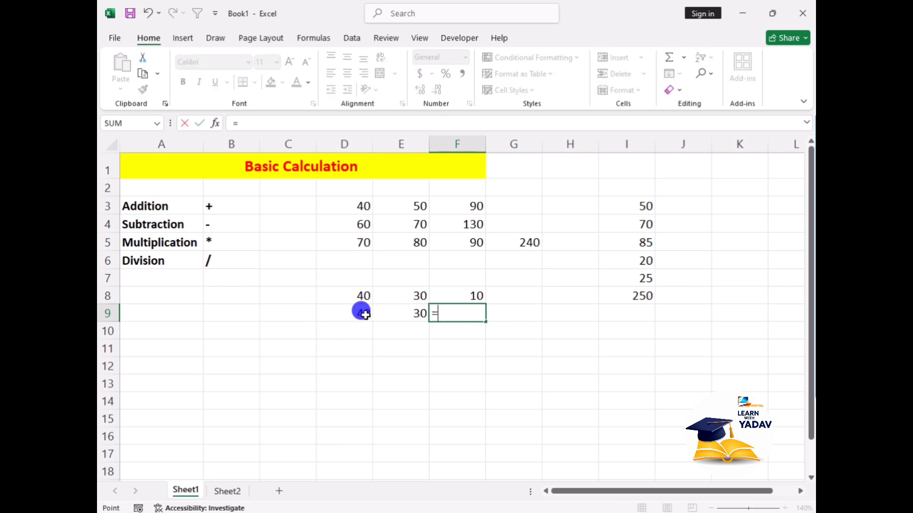
{"action": "left_click", "coordinate": [365, 314]}
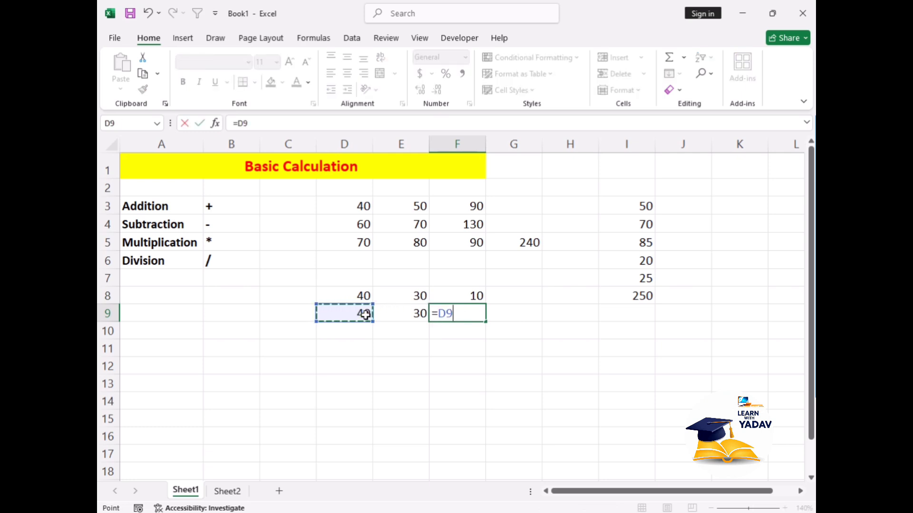
{"action": "type", "text": "*"}
{"action": "left_click", "coordinate": [406, 320]}
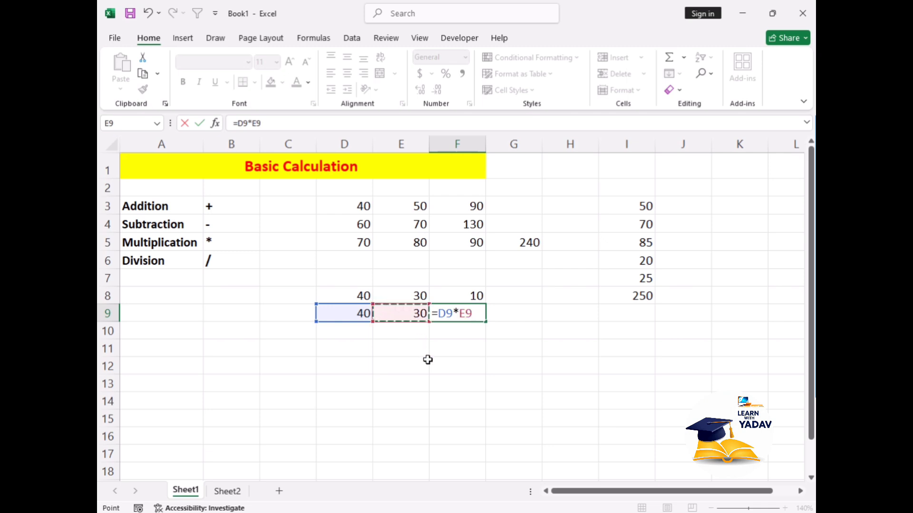
{"action": "key", "text": "Return"}
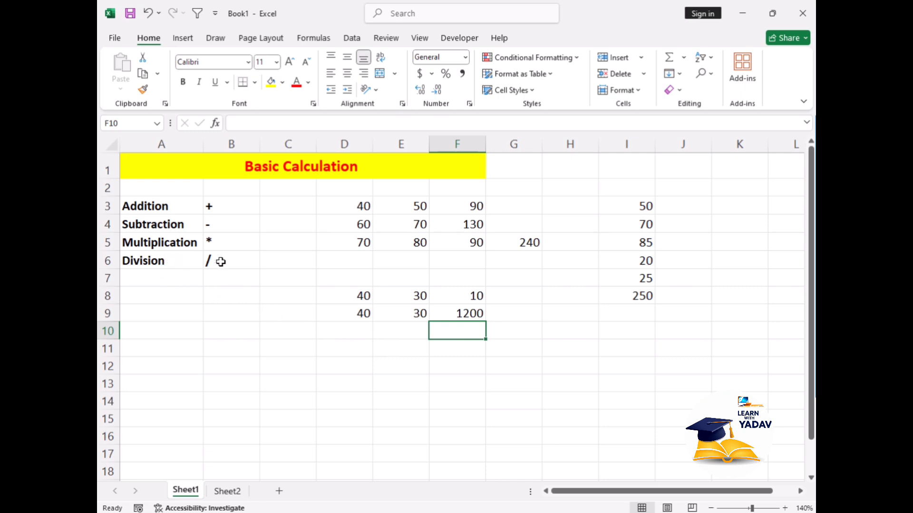
Step: Enter 500 in cell D10 and 10 in cell E10
{"action": "double_click", "coordinate": [333, 321]}
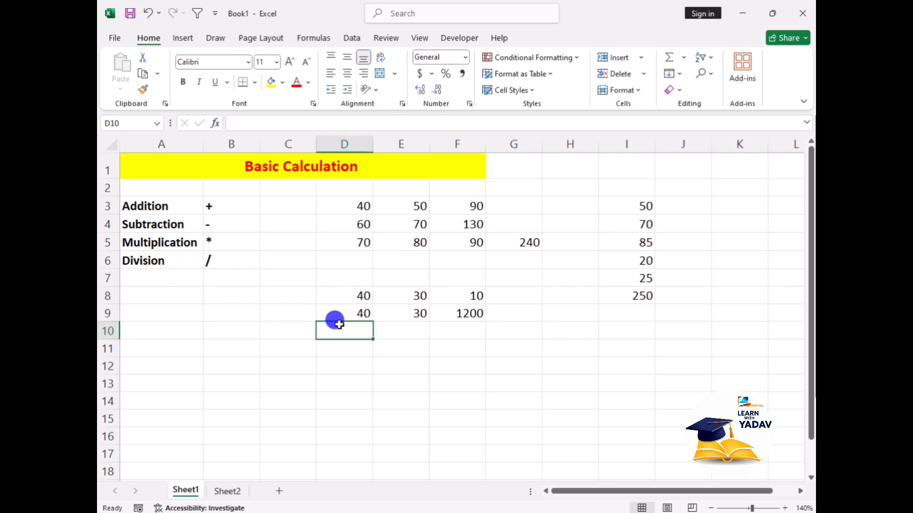
{"action": "type", "text": "500"}
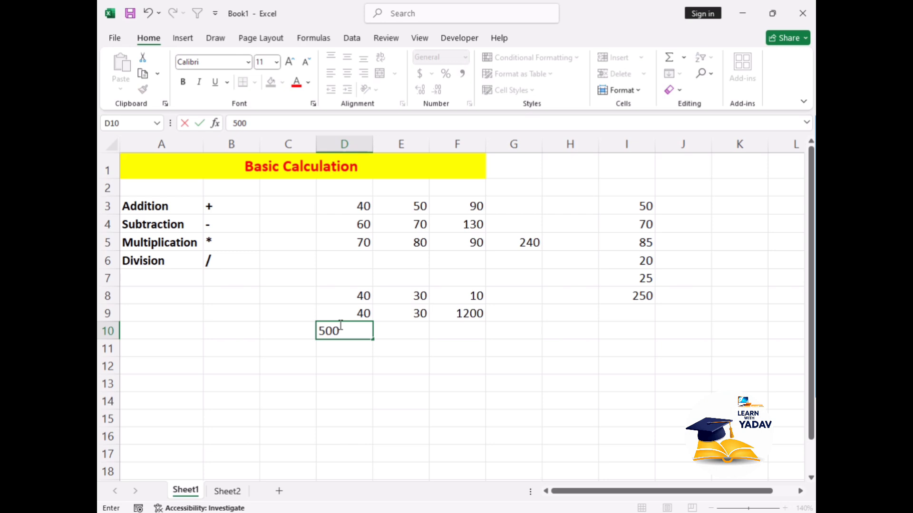
{"action": "left_click", "coordinate": [392, 328]}
{"action": "type", "text": "10"}
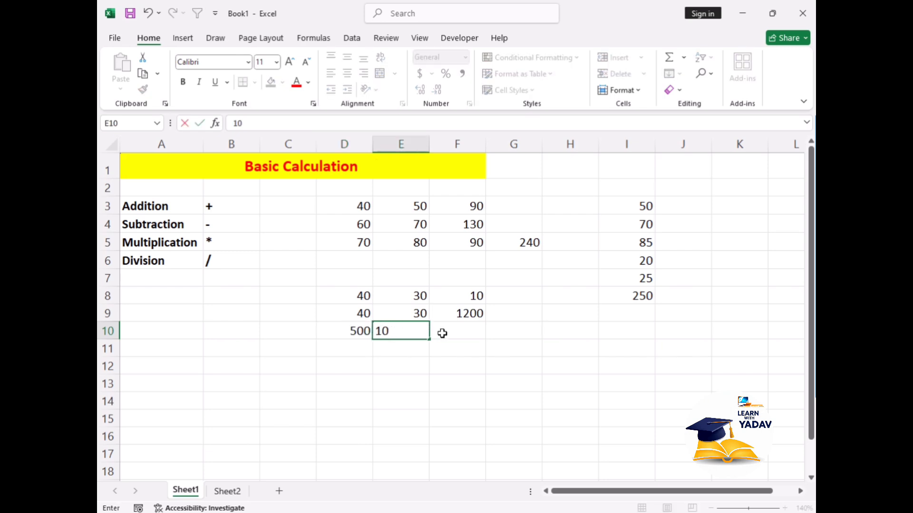
Step: Divide D10 by E10 in cell F10 with the formula =D10/E10 and review the formula
{"action": "left_click", "coordinate": [456, 333]}
{"action": "type", "text": "="}
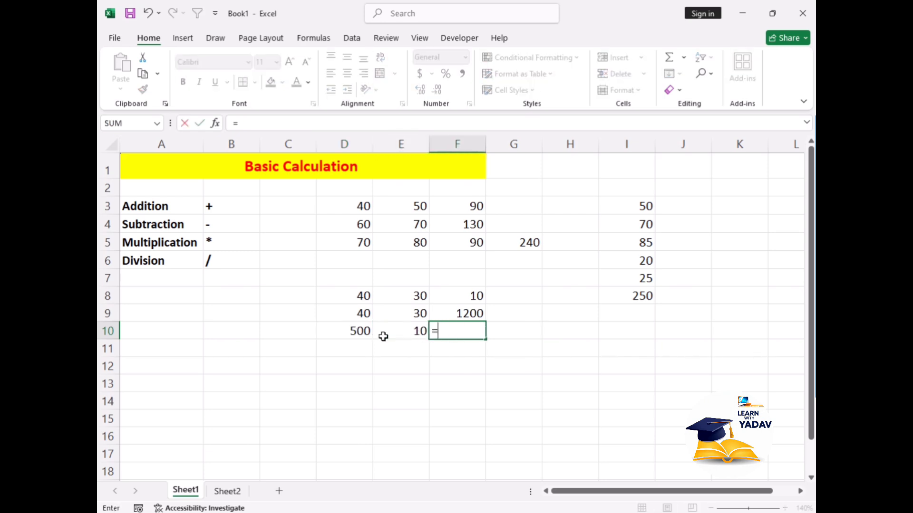
{"action": "left_click", "coordinate": [358, 331]}
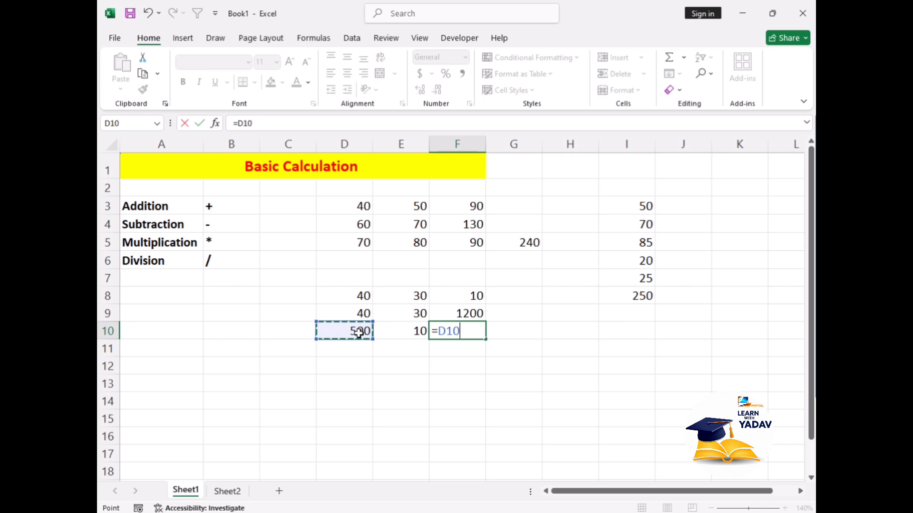
{"action": "type", "text": "/"}
{"action": "left_click", "coordinate": [403, 334]}
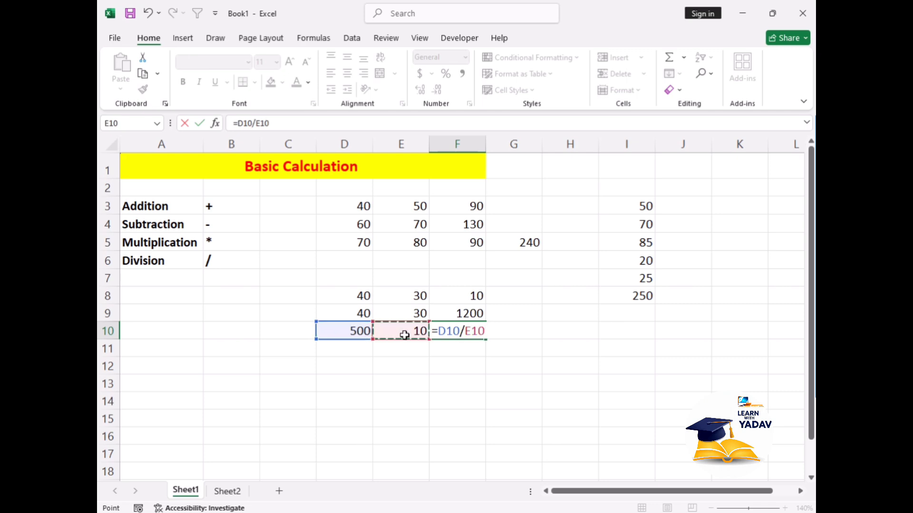
{"action": "key", "text": "Return"}
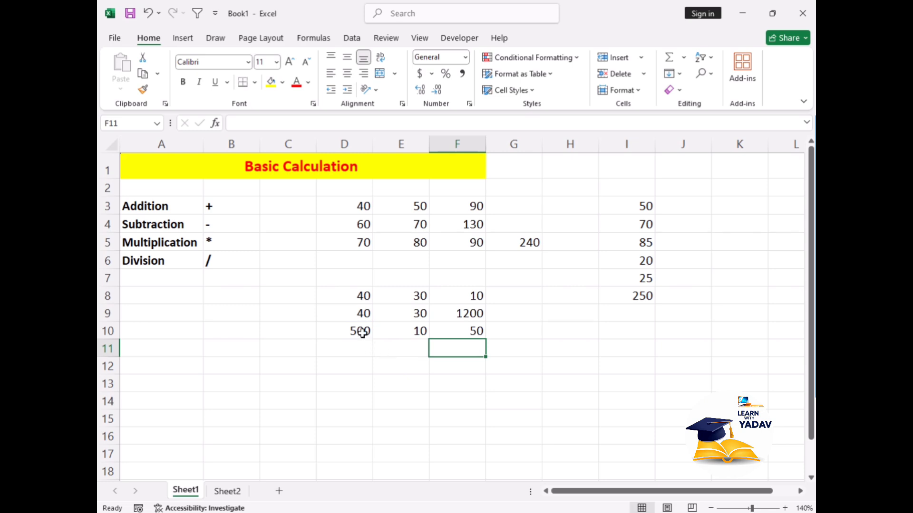
{"action": "double_click", "coordinate": [445, 332]}
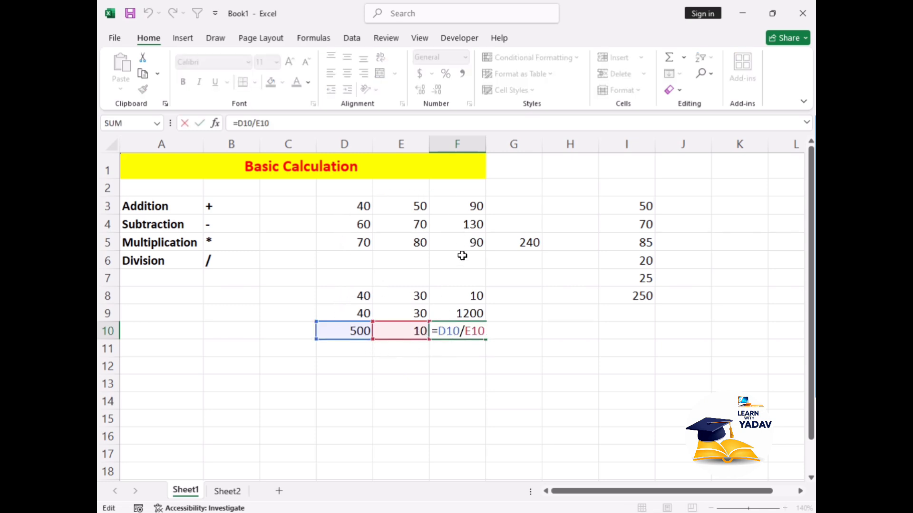
{"action": "key", "text": "Return"}
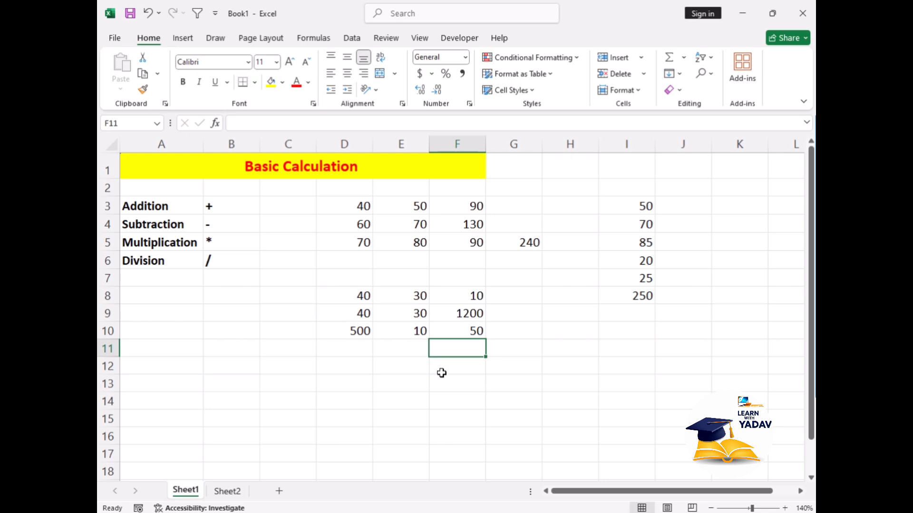
Step: Enter the addition formula =50+60 in cell F12 and the subtraction formula =40-30 in F13
{"action": "left_click", "coordinate": [442, 365]}
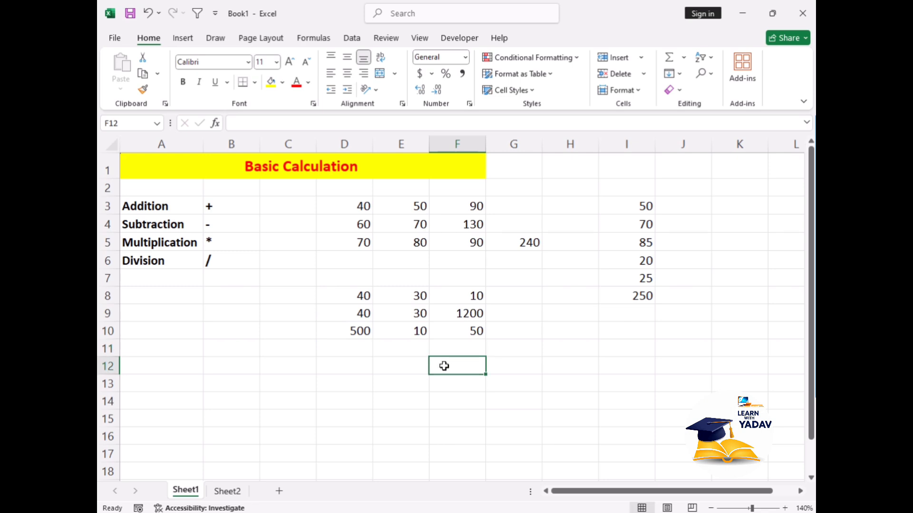
{"action": "type", "text": "="}
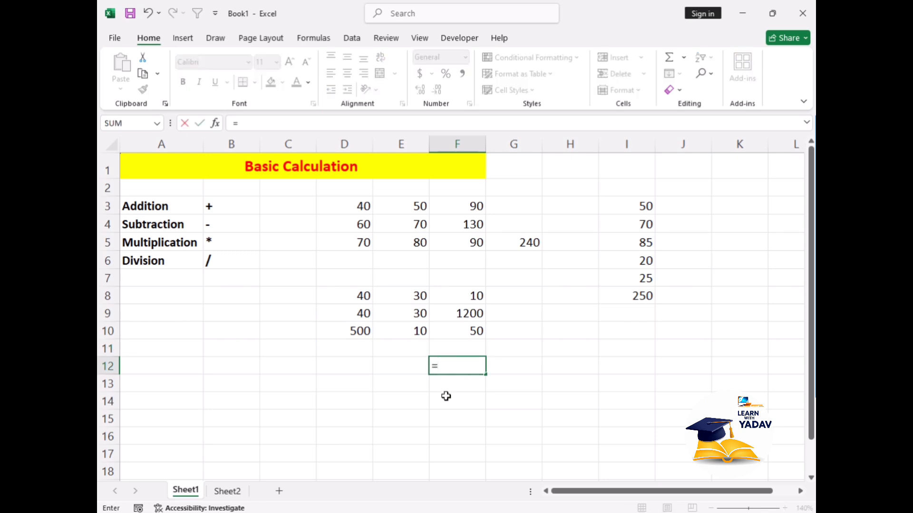
{"action": "type", "text": "50+60"}
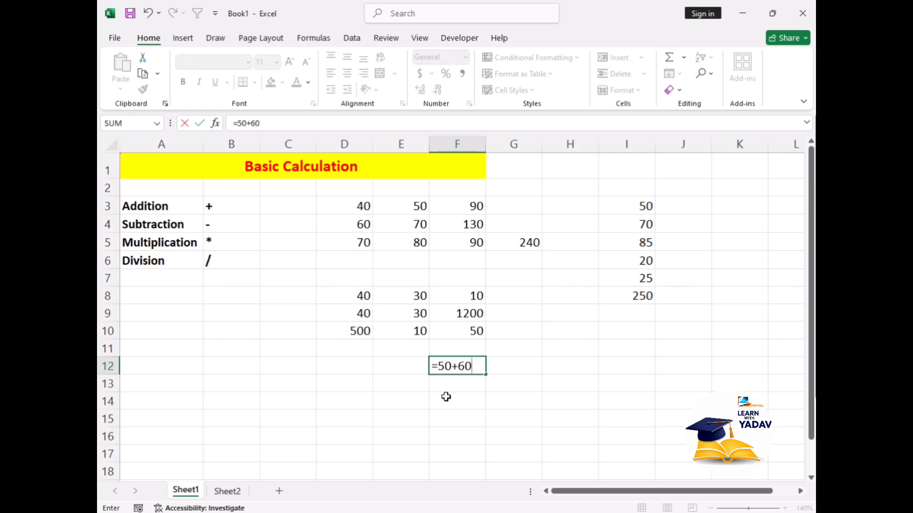
{"action": "key", "text": "Return"}
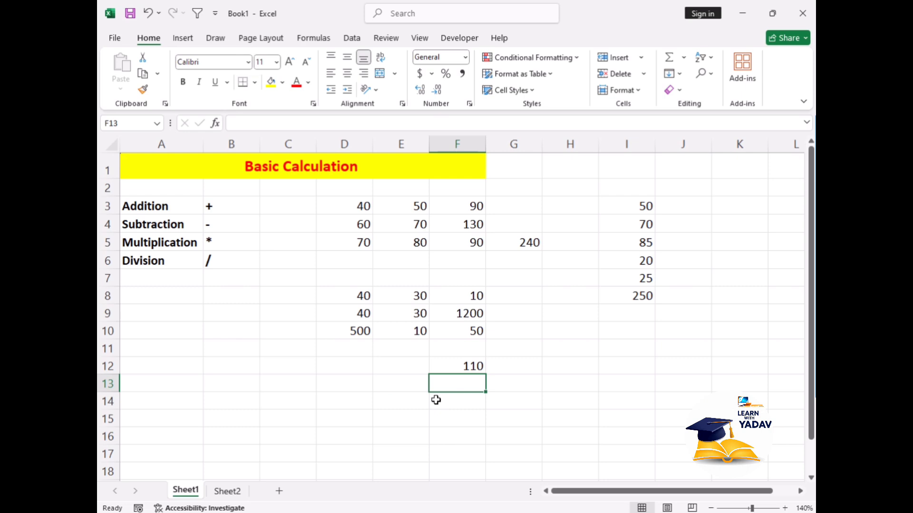
{"action": "type", "text": "=40"}
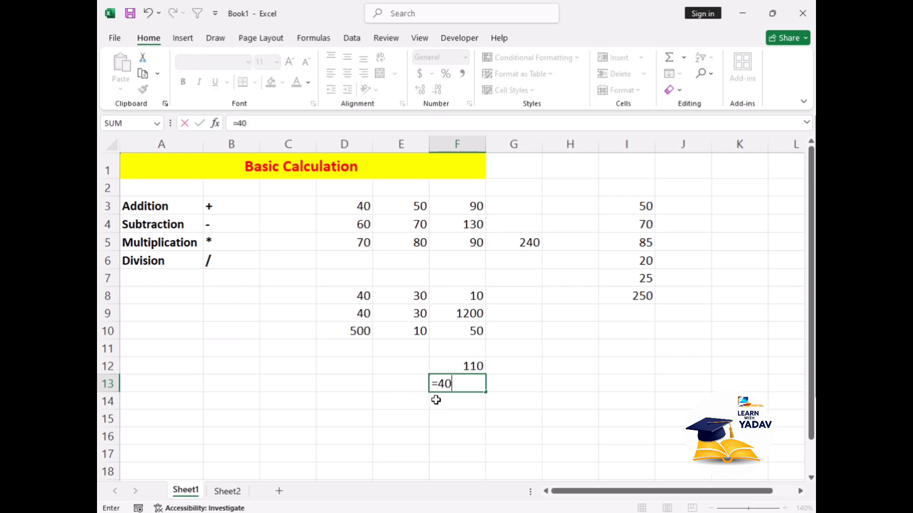
{"action": "type", "text": "-30"}
{"action": "key", "text": "Return"}
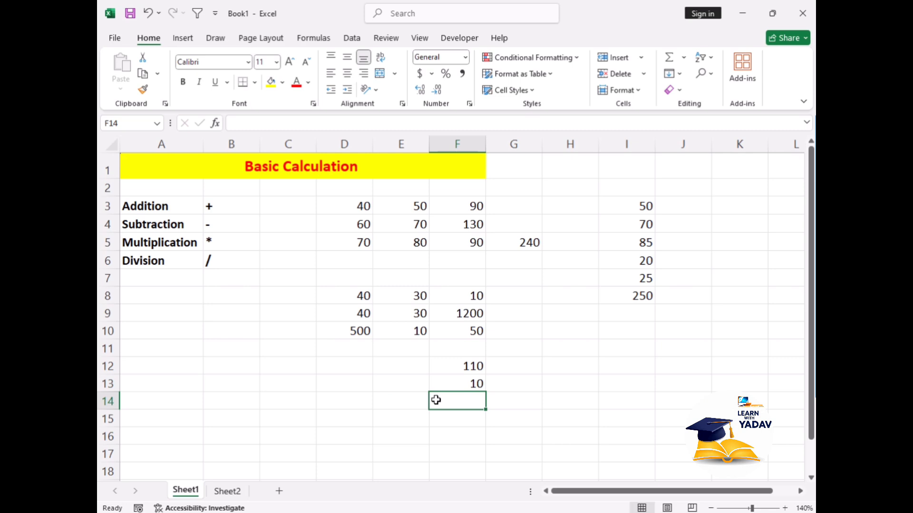
Step: Enter the multiplication formula =40*30 in cell F14 and the division formula =40/5 in F15
{"action": "type", "text": "="}
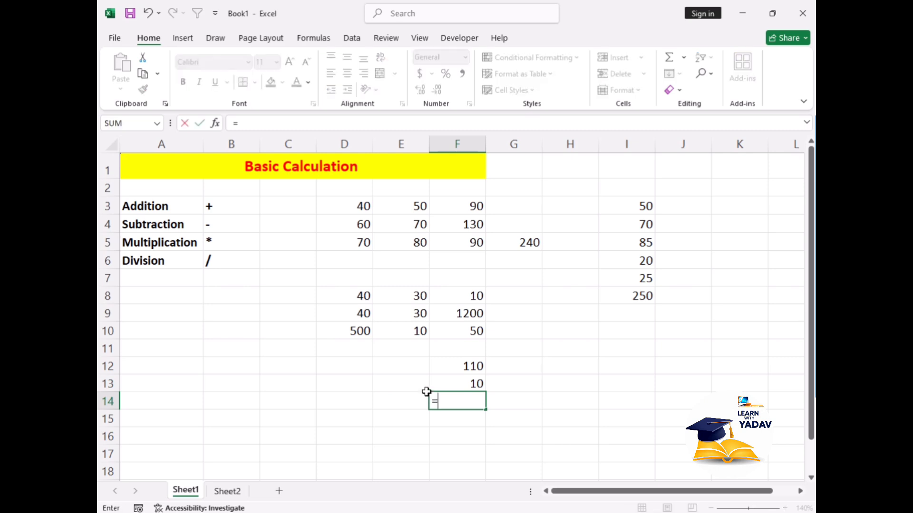
{"action": "type", "text": "40*30"}
{"action": "key", "text": "Return"}
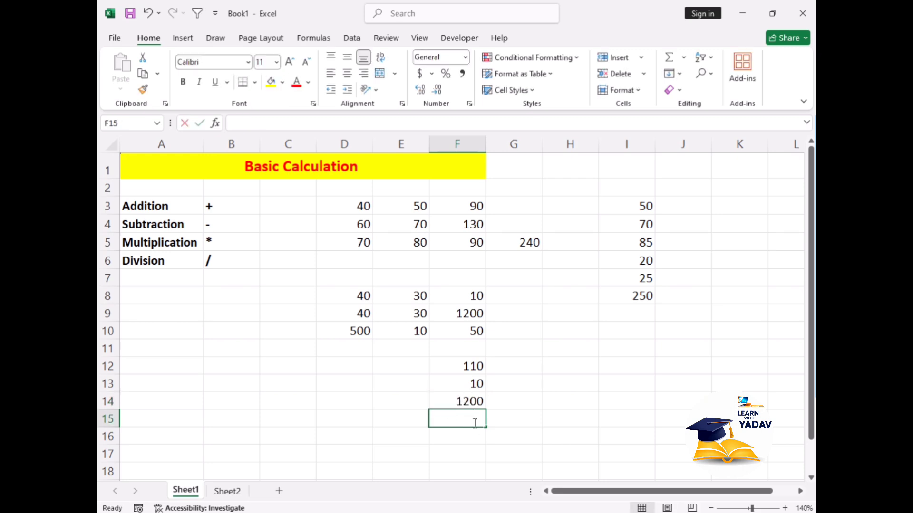
{"action": "type", "text": "="}
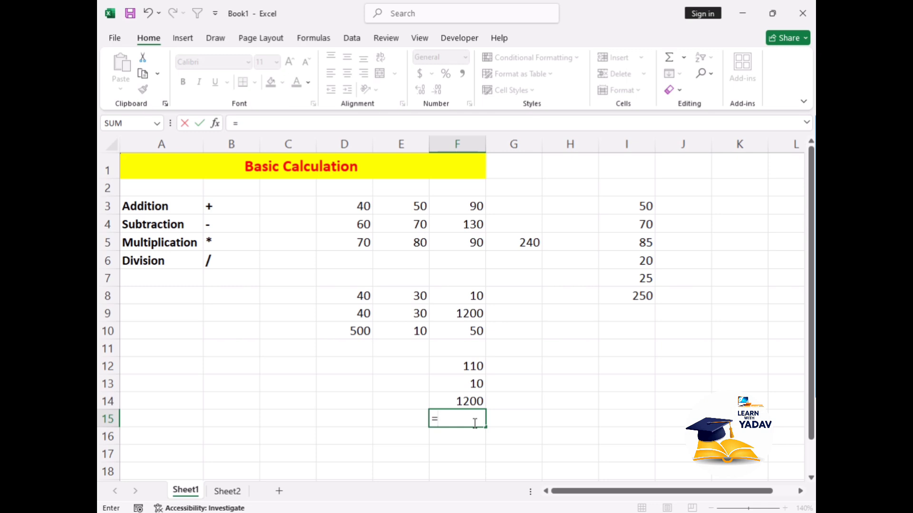
{"action": "type", "text": "40/5"}
{"action": "key", "text": "Return"}
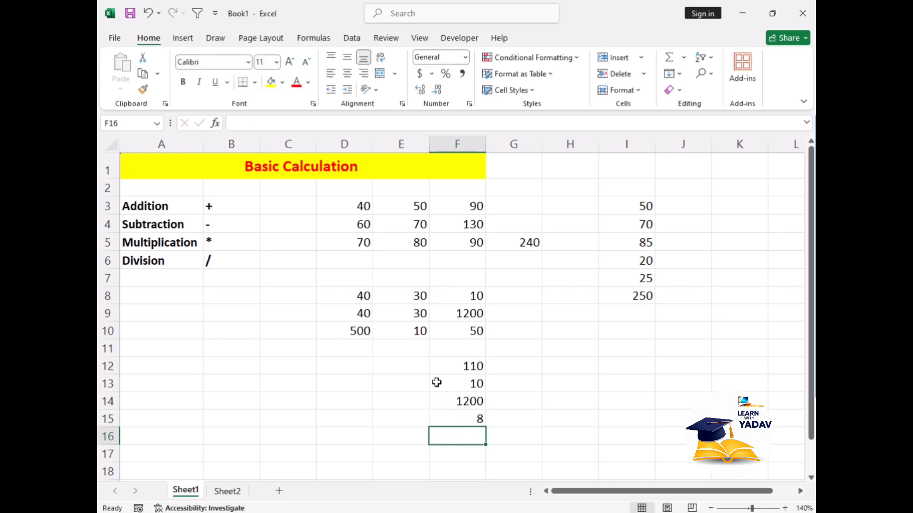
Step: Remove the equals sign from the formula in F12 so it reads 50+60, and undo that change
{"action": "double_click", "coordinate": [444, 365]}
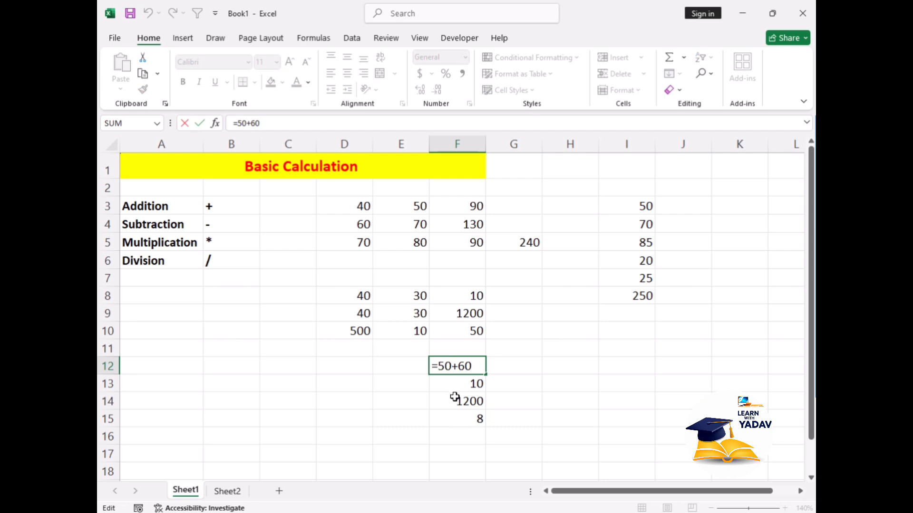
{"action": "left_click", "coordinate": [432, 362]}
{"action": "key", "text": "BackSpace"}
{"action": "key", "text": "ctrl+Return"}
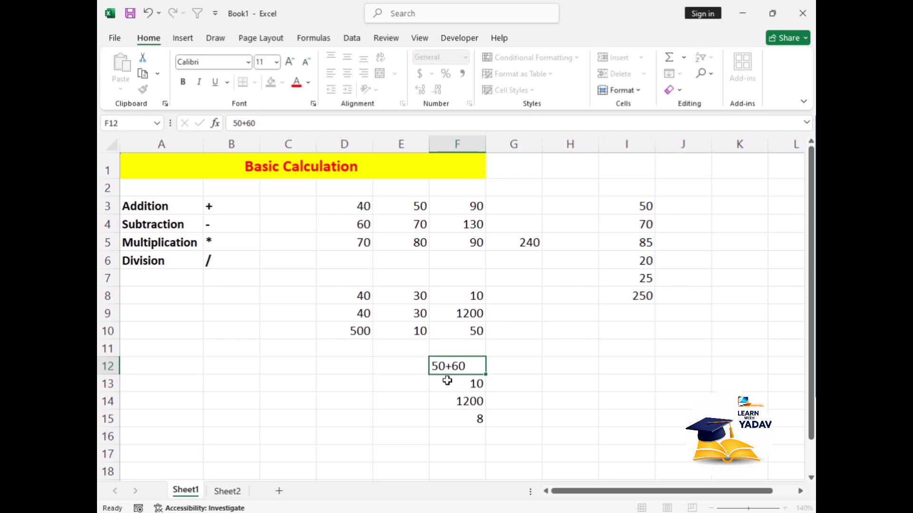
{"action": "left_click", "coordinate": [447, 381]}
{"action": "key", "text": "ctrl+z"}
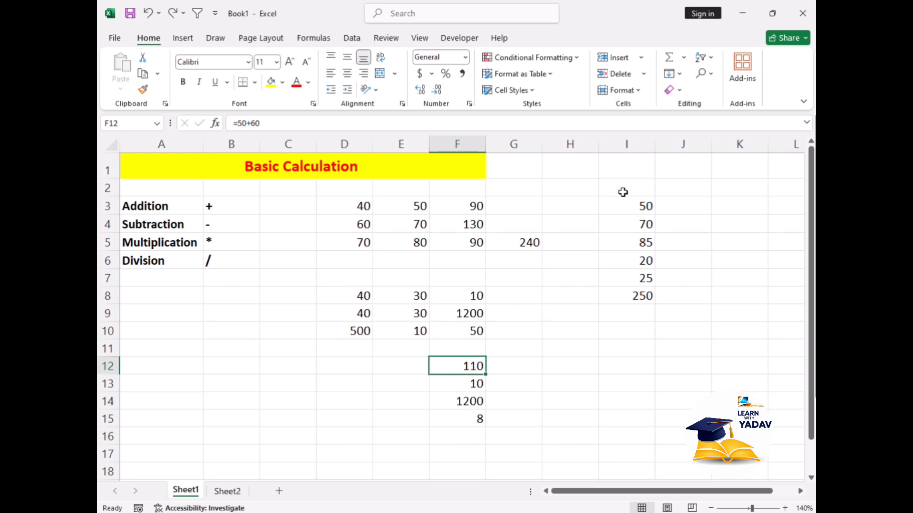
Step: Delete the SUM formula from cell I8 below the column of numbers
{"action": "left_click", "coordinate": [635, 294]}
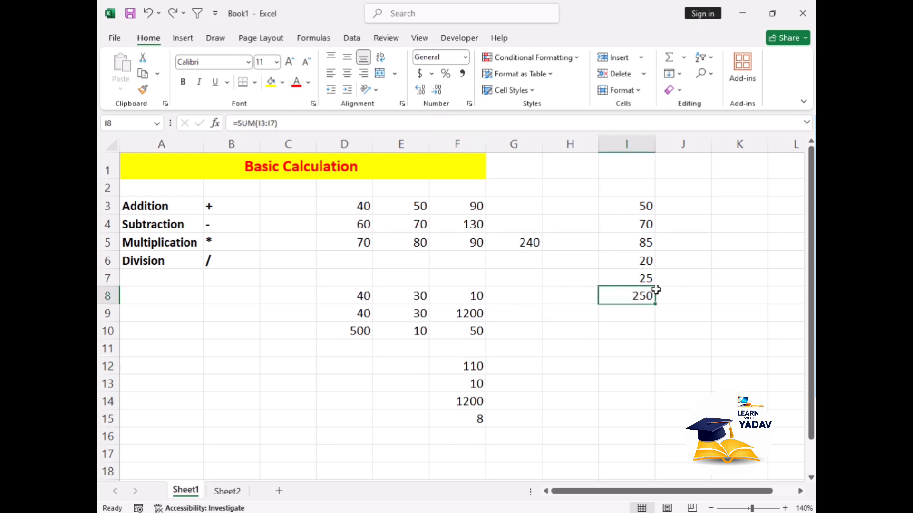
{"action": "key", "text": "Delete"}
{"action": "left_click_drag", "start_coordinate": [633, 208], "coordinate": [641, 265]}
Step: Calculate the average of I3:I7 in cell I9 with the AVERAGE function
{"action": "left_click", "coordinate": [637, 311]}
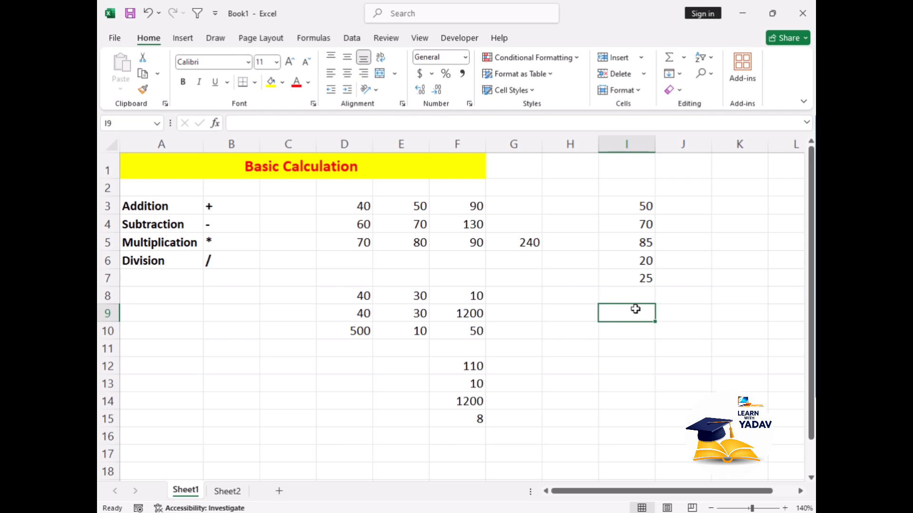
{"action": "type", "text": "="}
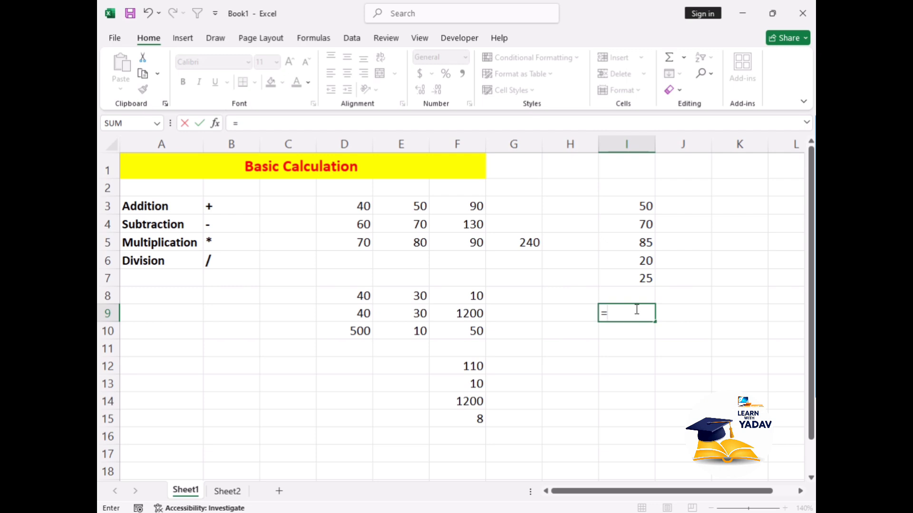
{"action": "type", "text": "aver"}
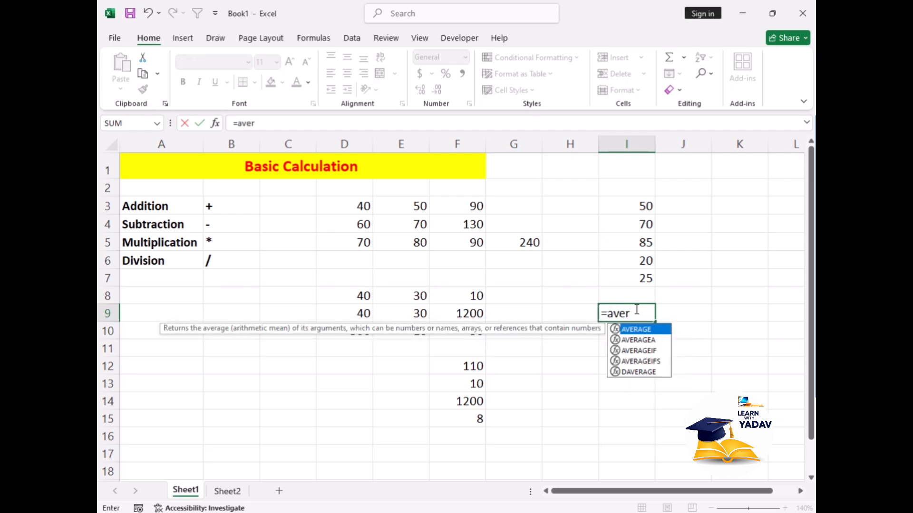
{"action": "key", "text": "Tab"}
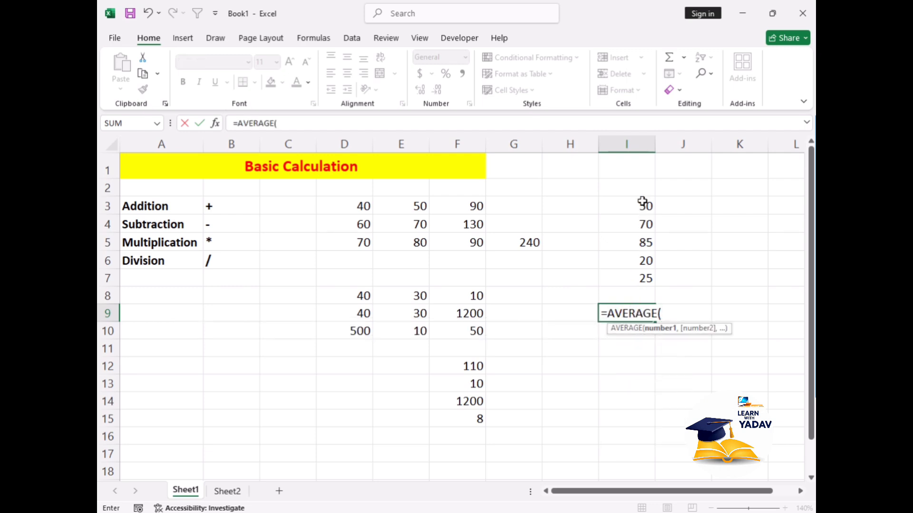
{"action": "left_click_drag", "start_coordinate": [641, 199], "coordinate": [648, 274]}
{"action": "type", "text": ")"}
{"action": "key", "text": "Return"}
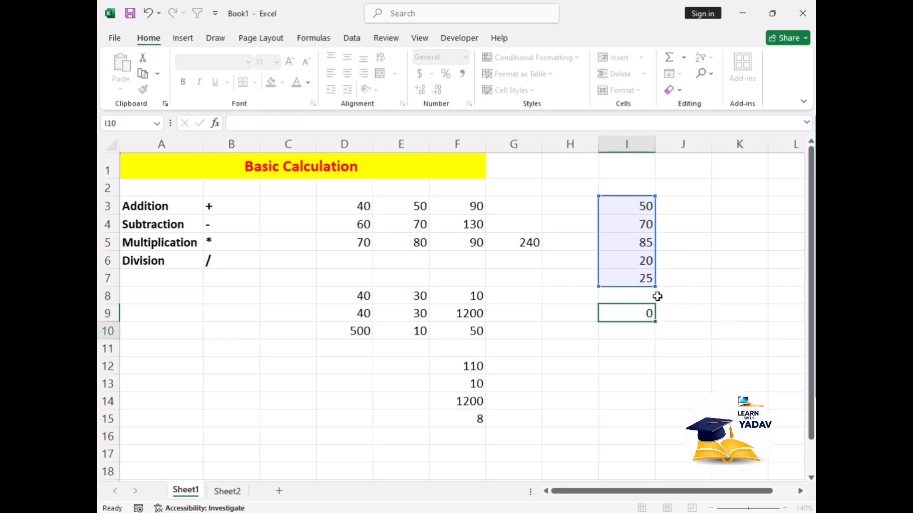
Step: Enter the label "average" in cell H9 and the label "Min" in H10
{"action": "left_click", "coordinate": [585, 319]}
{"action": "type", "text": "average"}
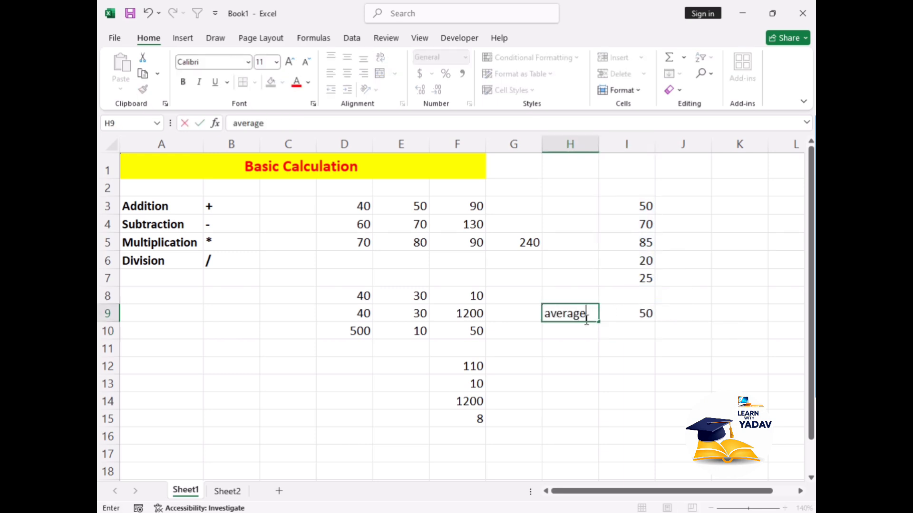
{"action": "key", "text": "Return"}
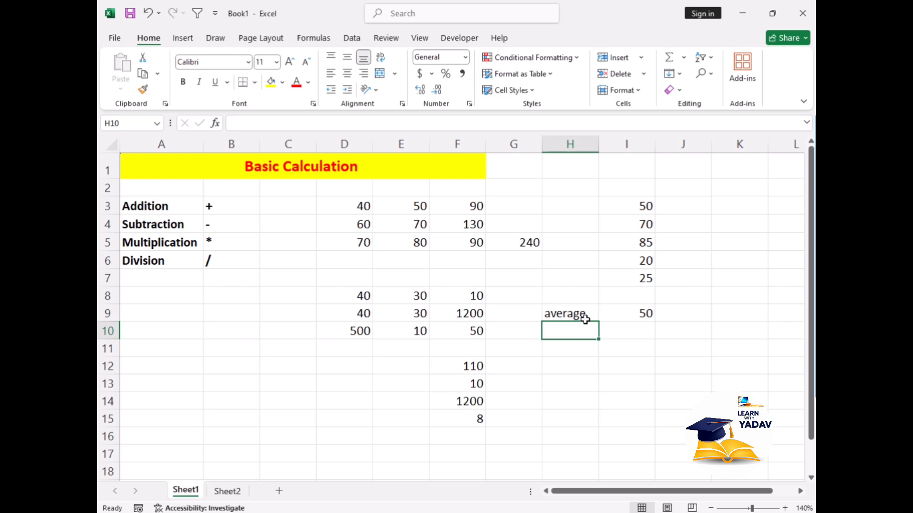
{"action": "type", "text": "M"}
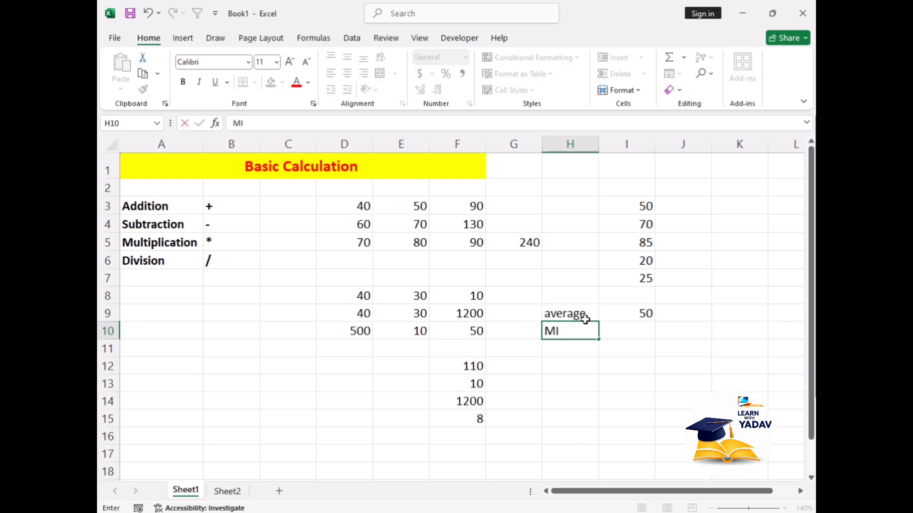
{"action": "type", "text": "in"}
{"action": "key", "text": "Return"}
Step: Find the smallest value of I3:I7 in cell I10 with the MIN function
{"action": "key", "text": "Up"}
{"action": "key", "text": "Right"}
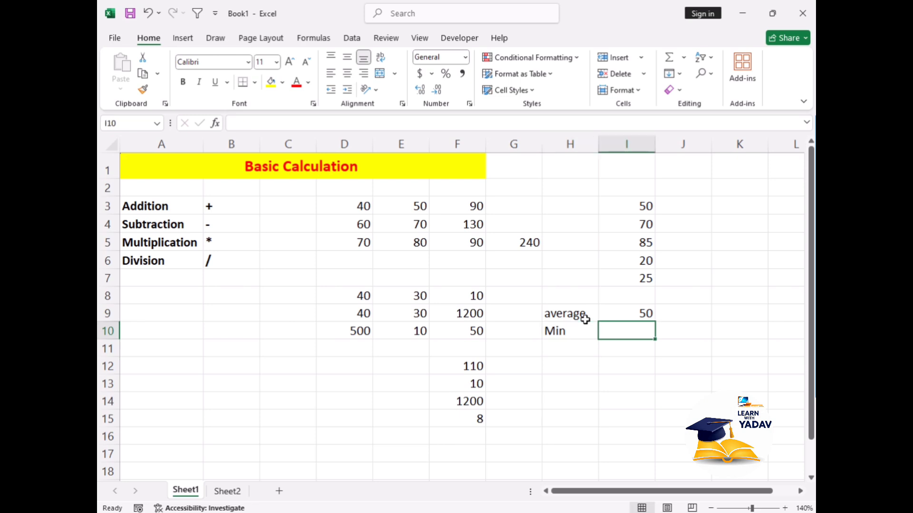
{"action": "type", "text": "=min"}
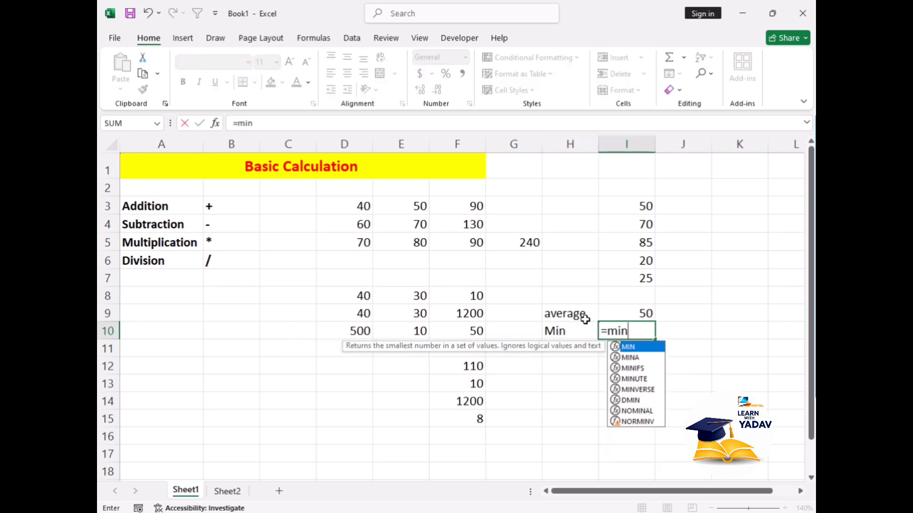
{"action": "key", "text": "Tab"}
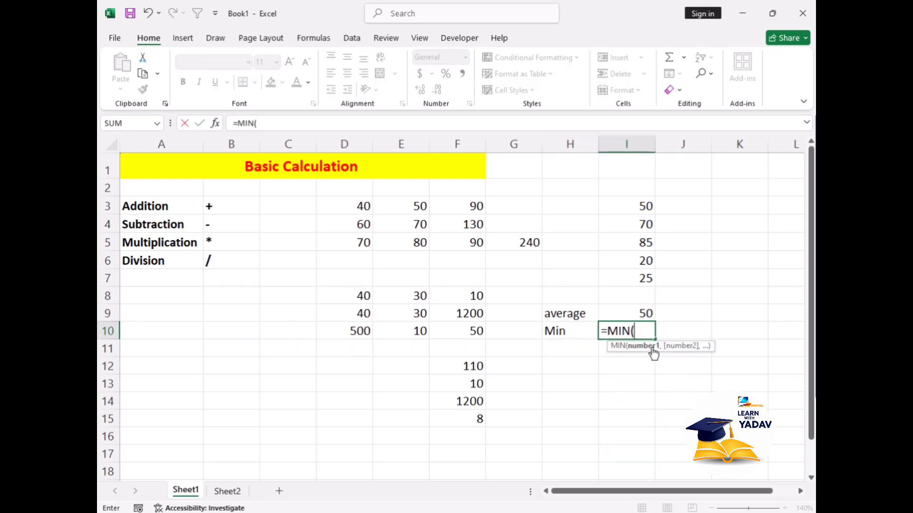
{"action": "left_click_drag", "start_coordinate": [638, 204], "coordinate": [647, 274]}
{"action": "key", "text": "Return"}
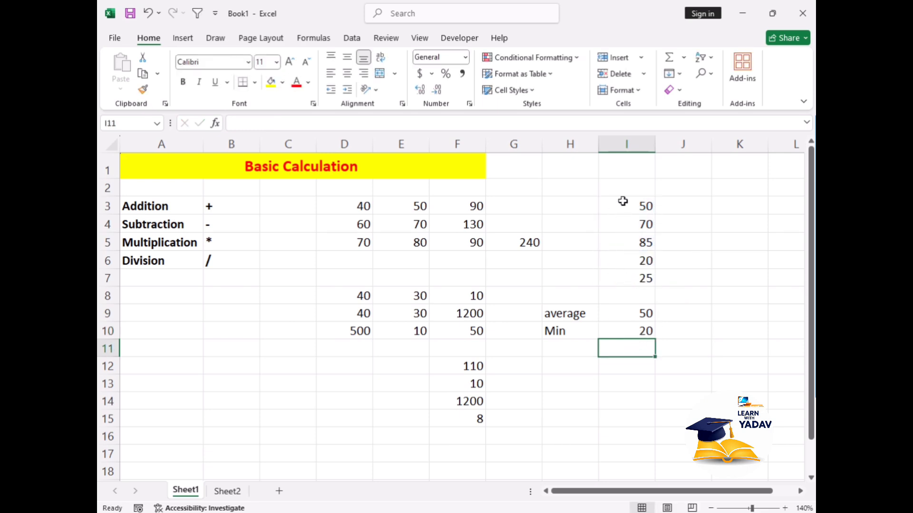
Step: Label cell H11 "Max" and find the largest value of I3:I7 in I11 with the MAX function
{"action": "left_click", "coordinate": [572, 346]}
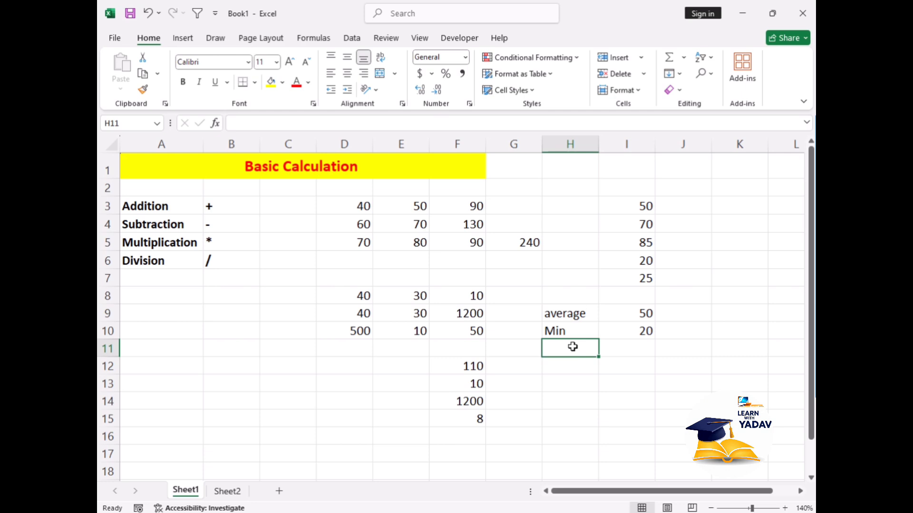
{"action": "type", "text": "Max"}
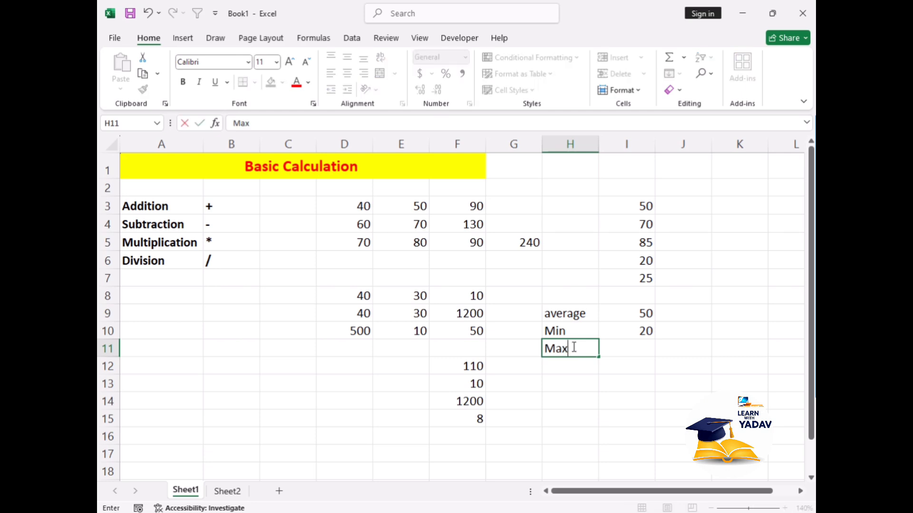
{"action": "key", "text": "Tab"}
{"action": "type", "text": "="}
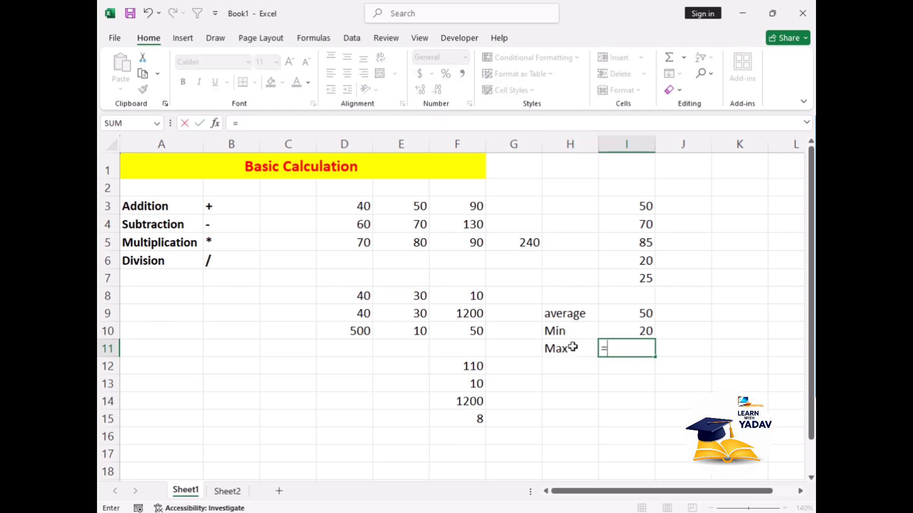
{"action": "type", "text": "max"}
{"action": "key", "text": "Tab"}
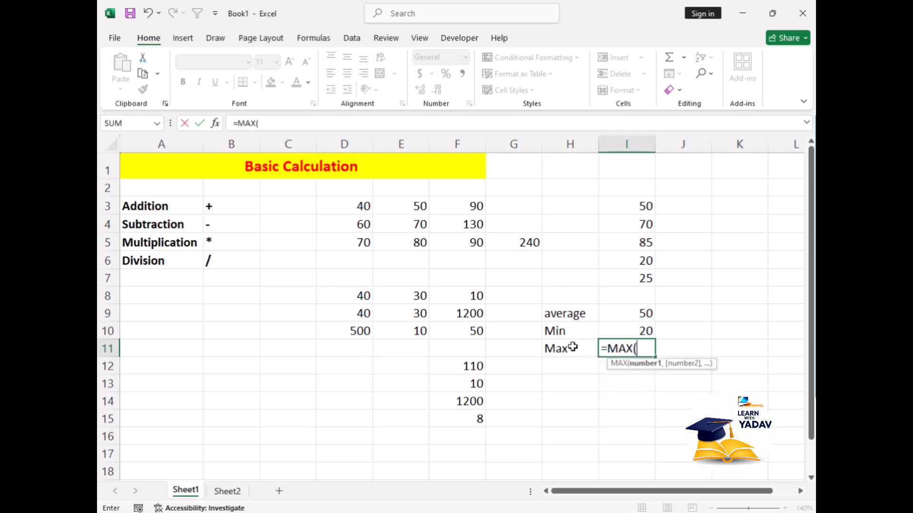
{"action": "left_click_drag", "start_coordinate": [652, 203], "coordinate": [644, 272]}
{"action": "key", "text": "Return"}
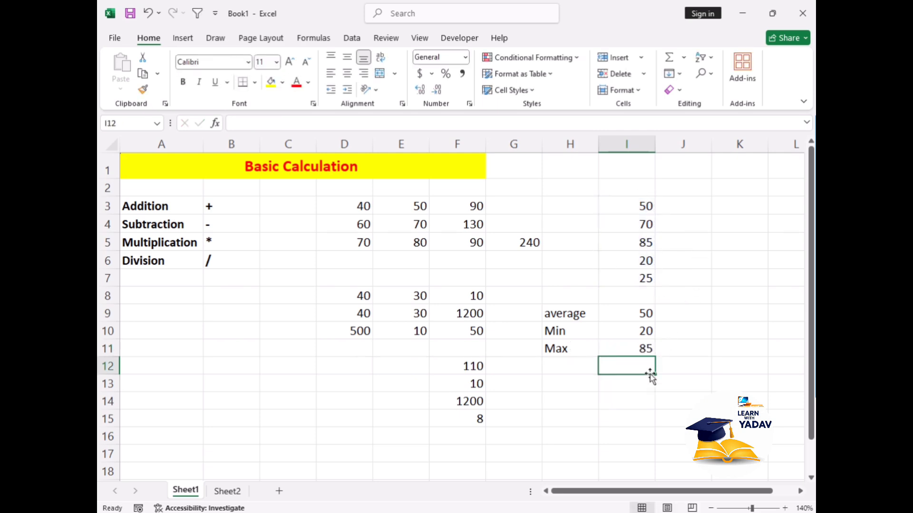
Step: Label cell H12 "Total" and add up the values of I3:I7 in cell I12 with the SUM function
{"action": "left_click", "coordinate": [569, 365]}
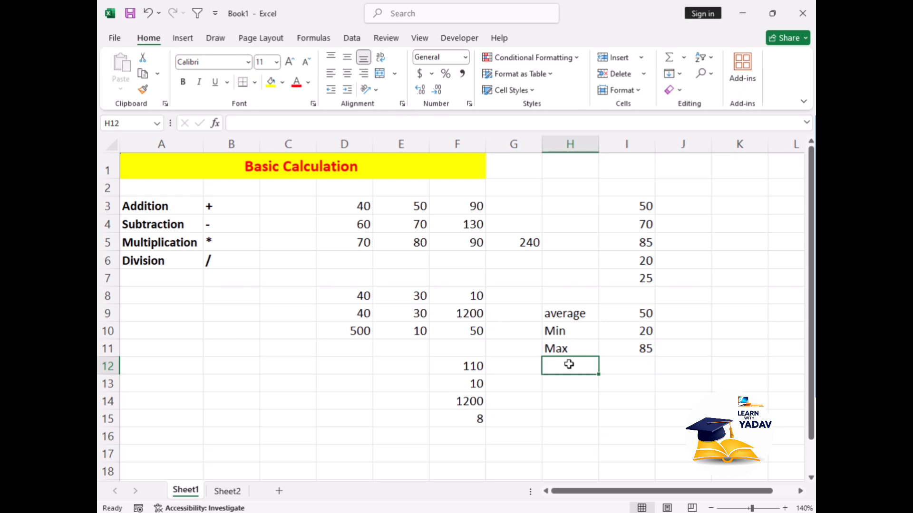
{"action": "type", "text": "Total"}
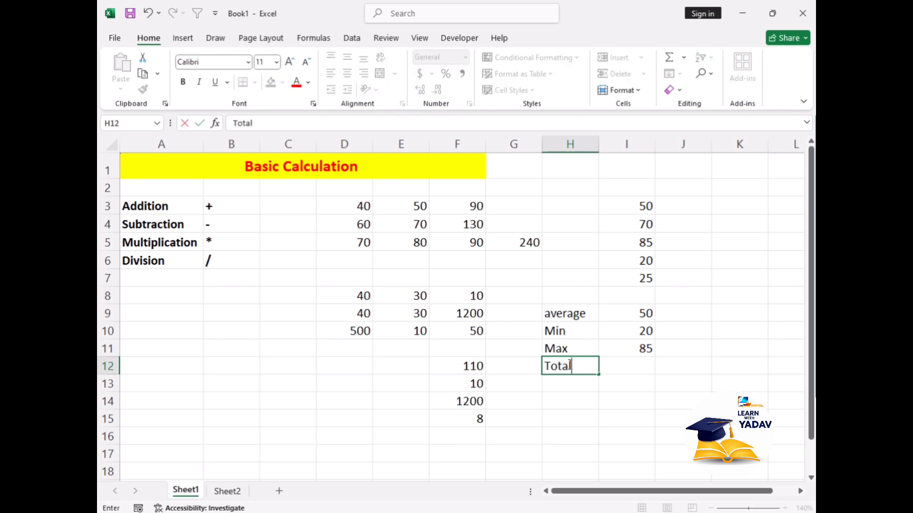
{"action": "key", "text": "Tab"}
{"action": "type", "text": "=SUM("}
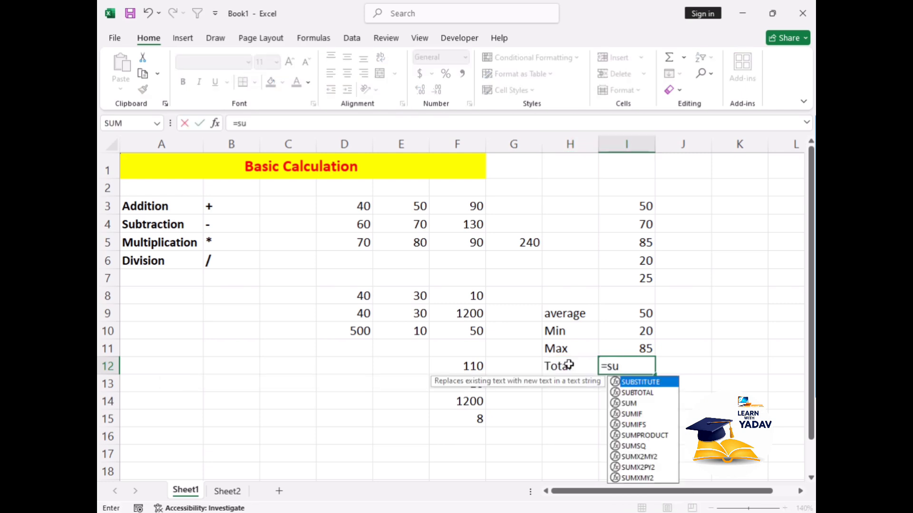
{"action": "left_click_drag", "start_coordinate": [601, 202], "coordinate": [623, 266]}
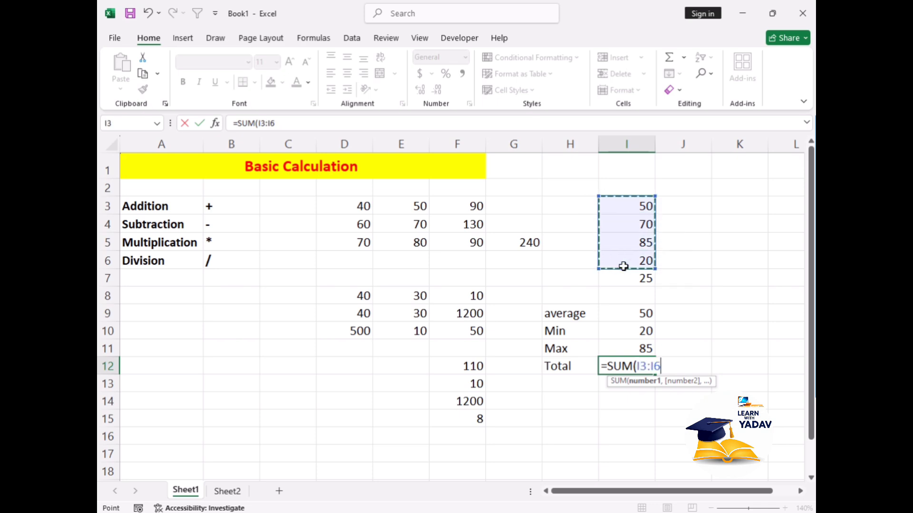
{"action": "key", "text": "shift+Down"}
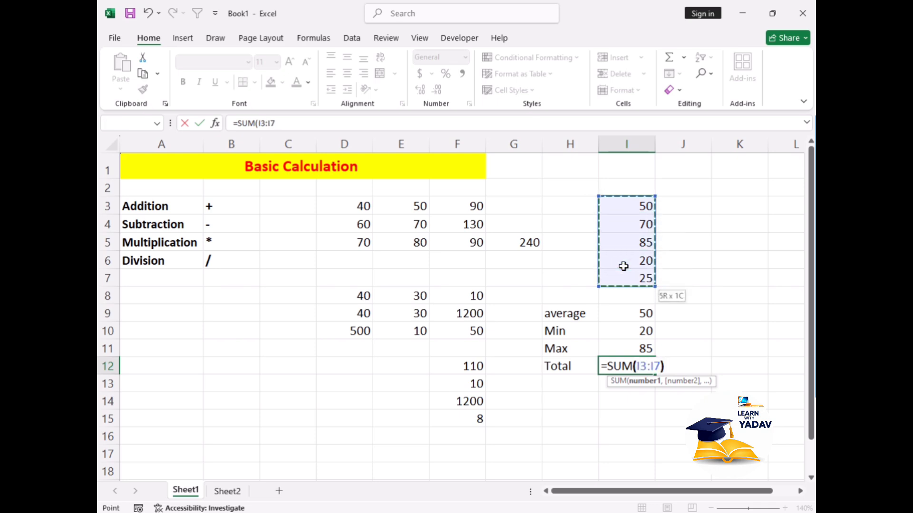
{"action": "type", "text": ")"}
{"action": "key", "text": "Return"}
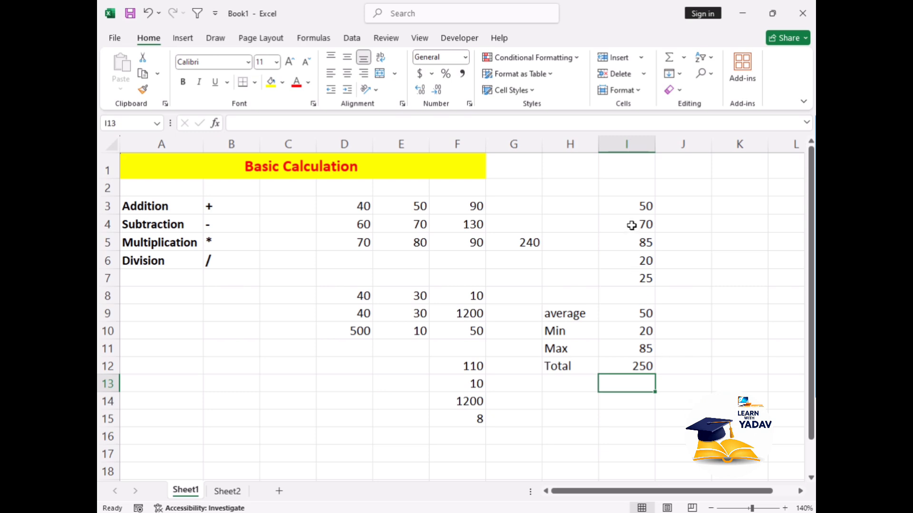
Step: Count the numeric entries of I3:I7 in cell I13 with the COUNT function
{"action": "left_click_drag", "start_coordinate": [628, 203], "coordinate": [633, 279]}
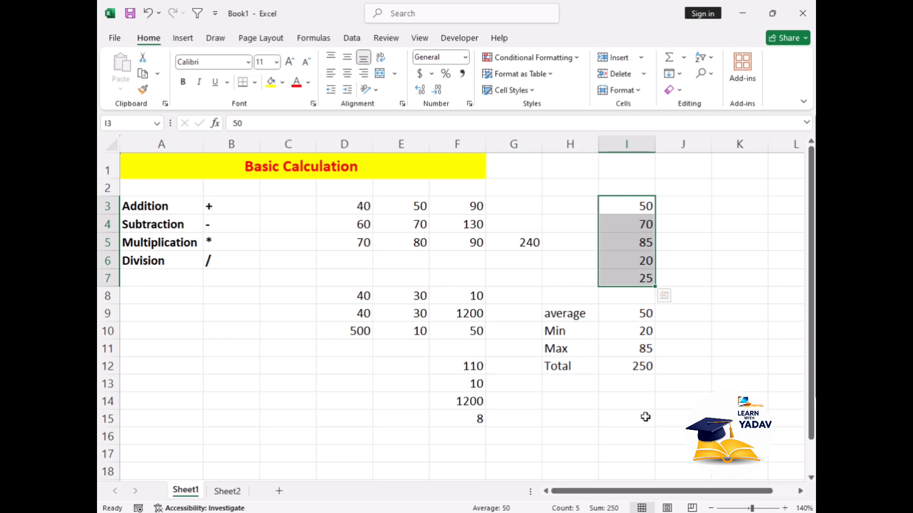
{"action": "left_click", "coordinate": [637, 375]}
{"action": "type", "text": "="}
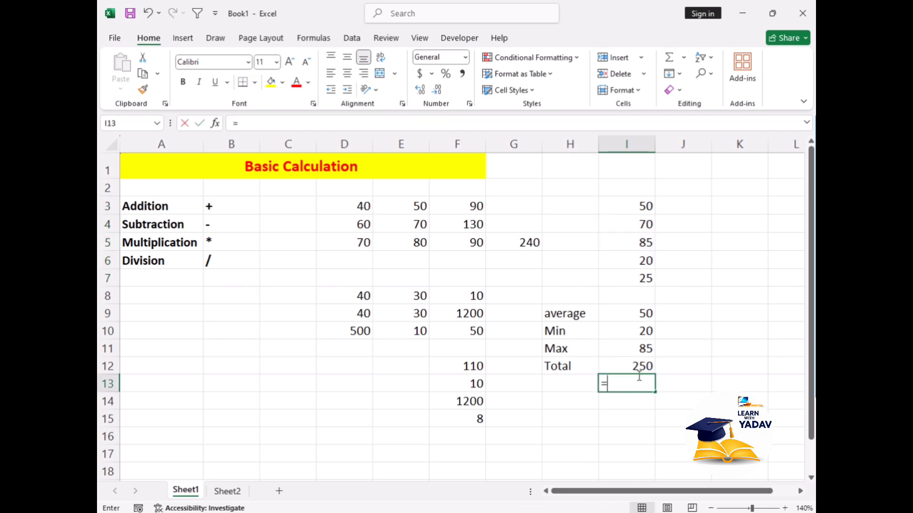
{"action": "type", "text": "coun"}
{"action": "key", "text": "Tab"}
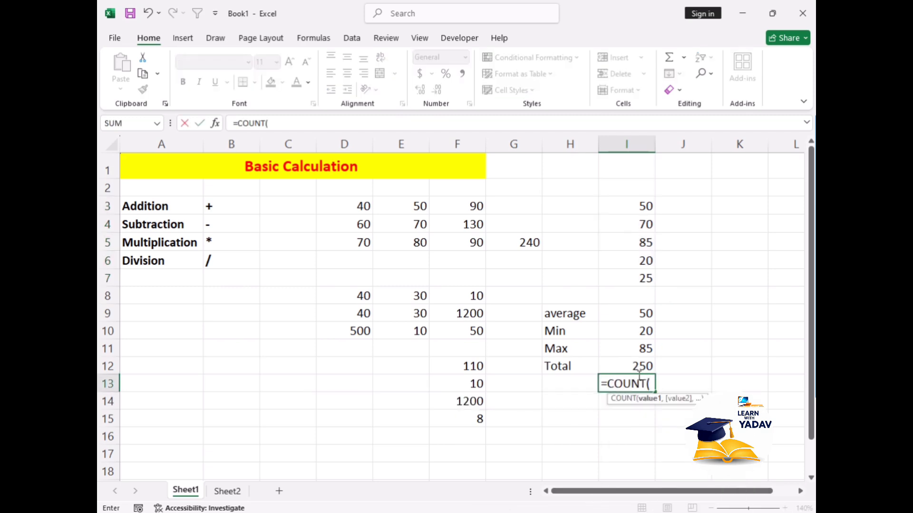
{"action": "left_click_drag", "start_coordinate": [637, 206], "coordinate": [650, 278]}
{"action": "key", "text": "Return"}
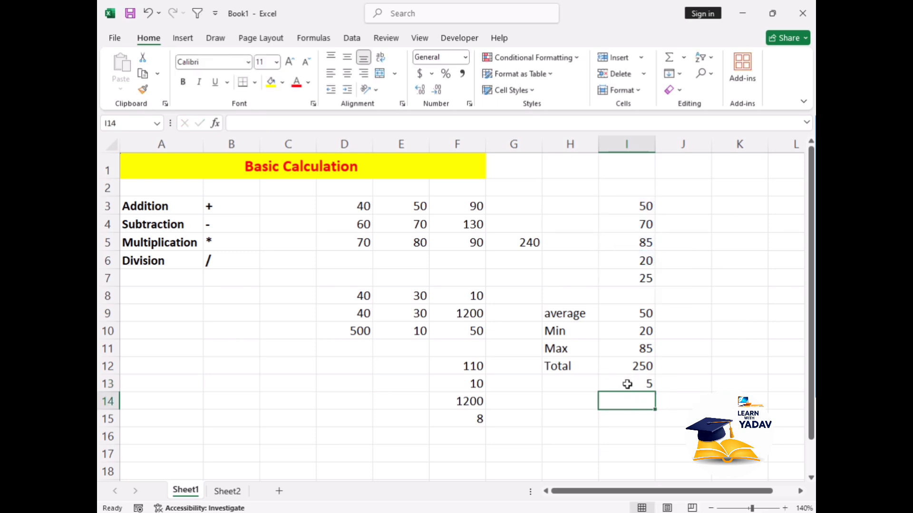